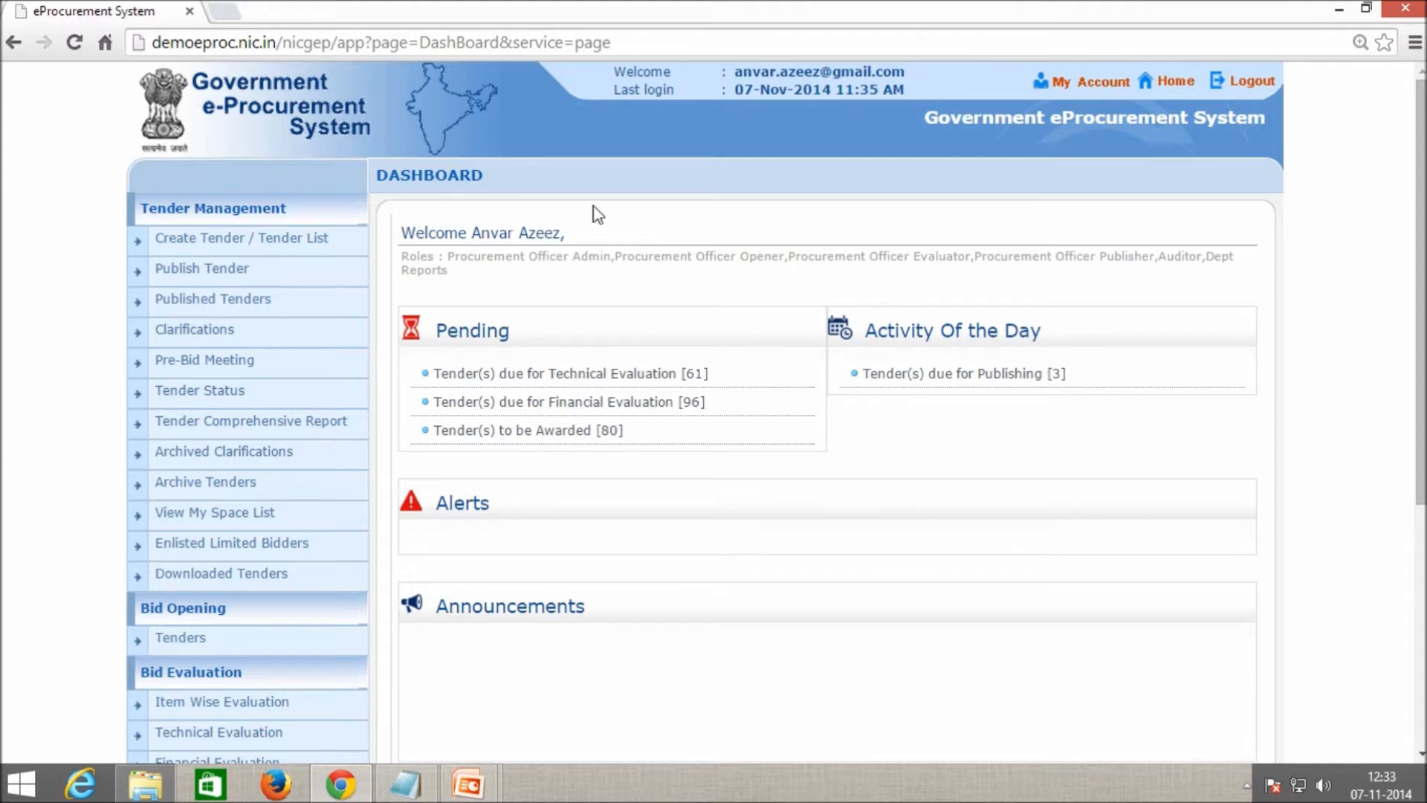
Open the page for creating a corrigendum
double_click(431, 173)
scroll(479, 345, "down", 5)
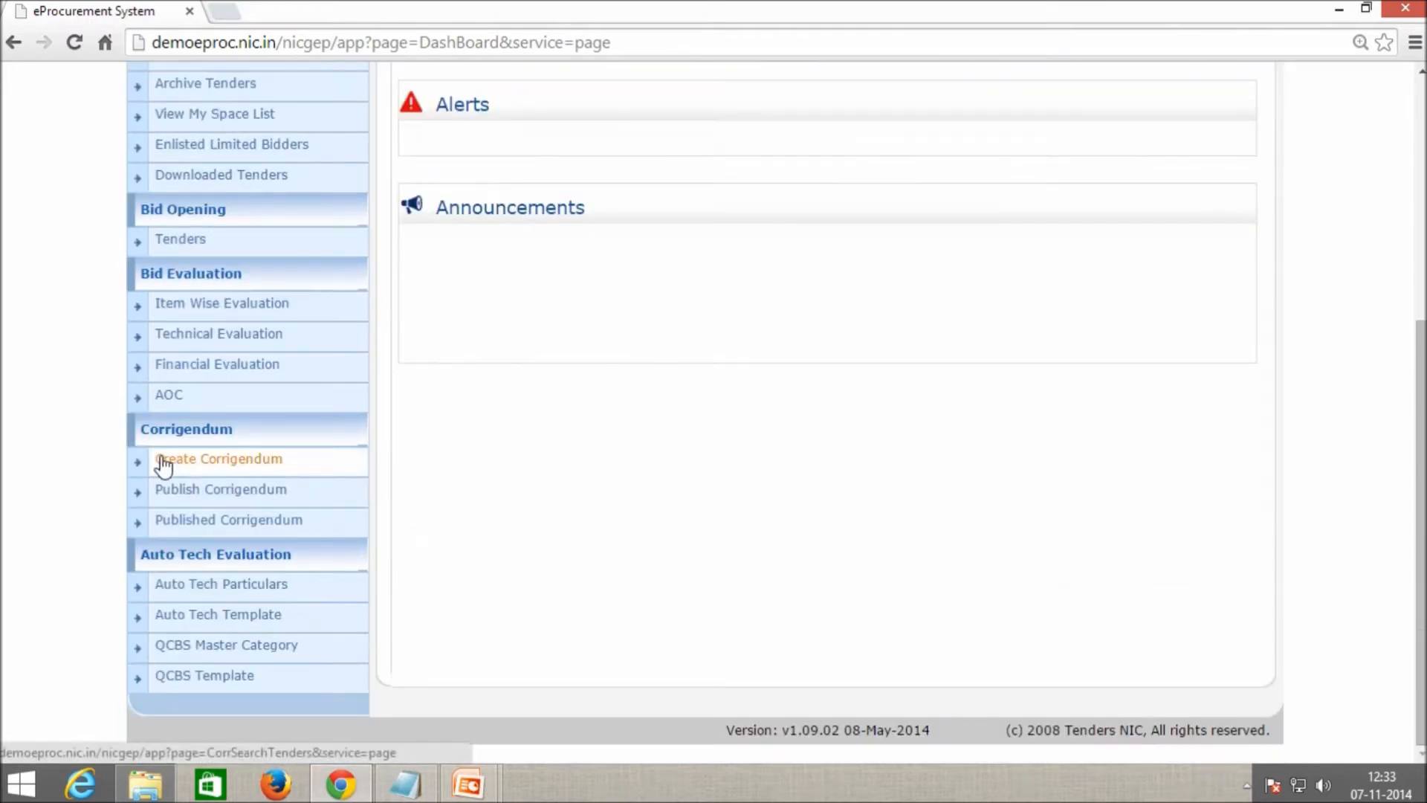
double_click(168, 433)
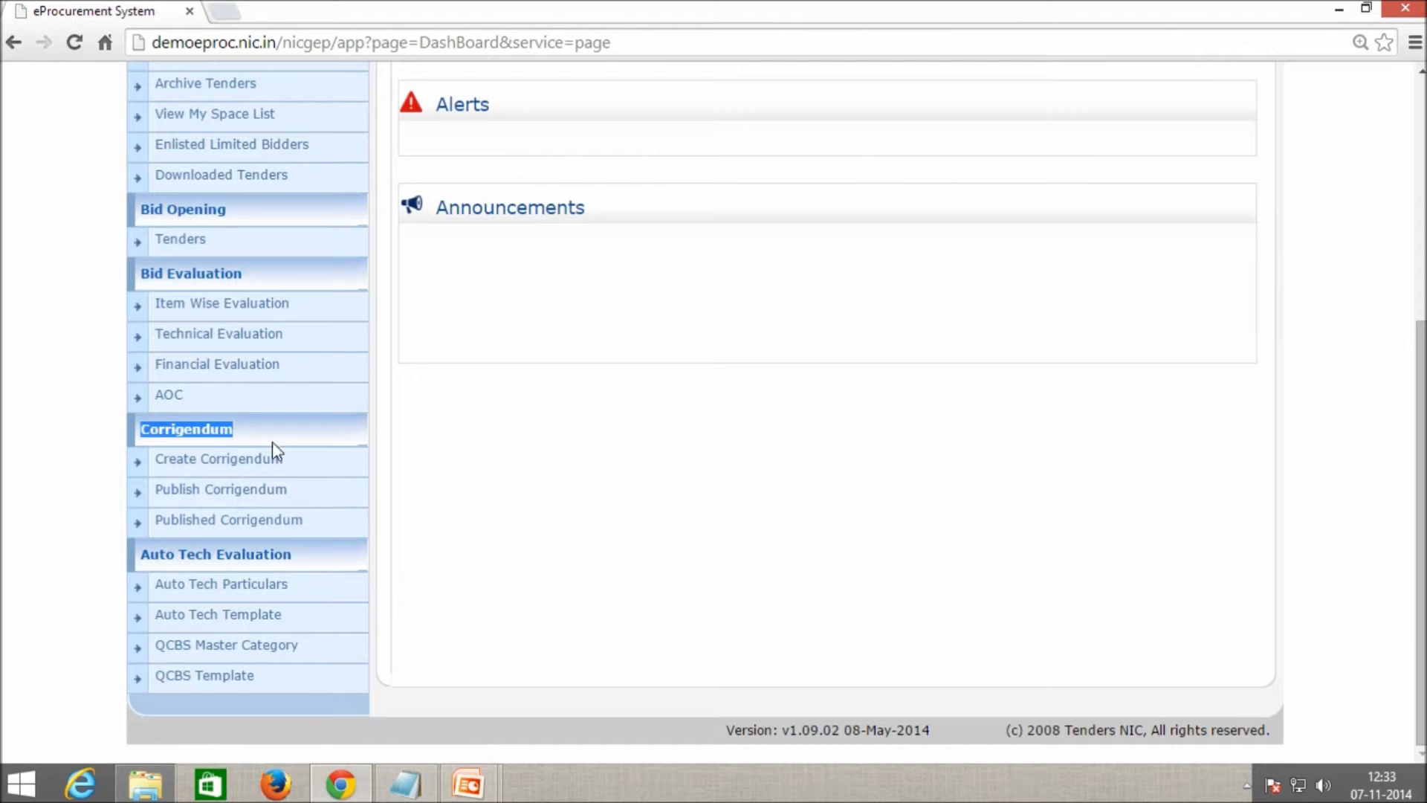
left_click(205, 460)
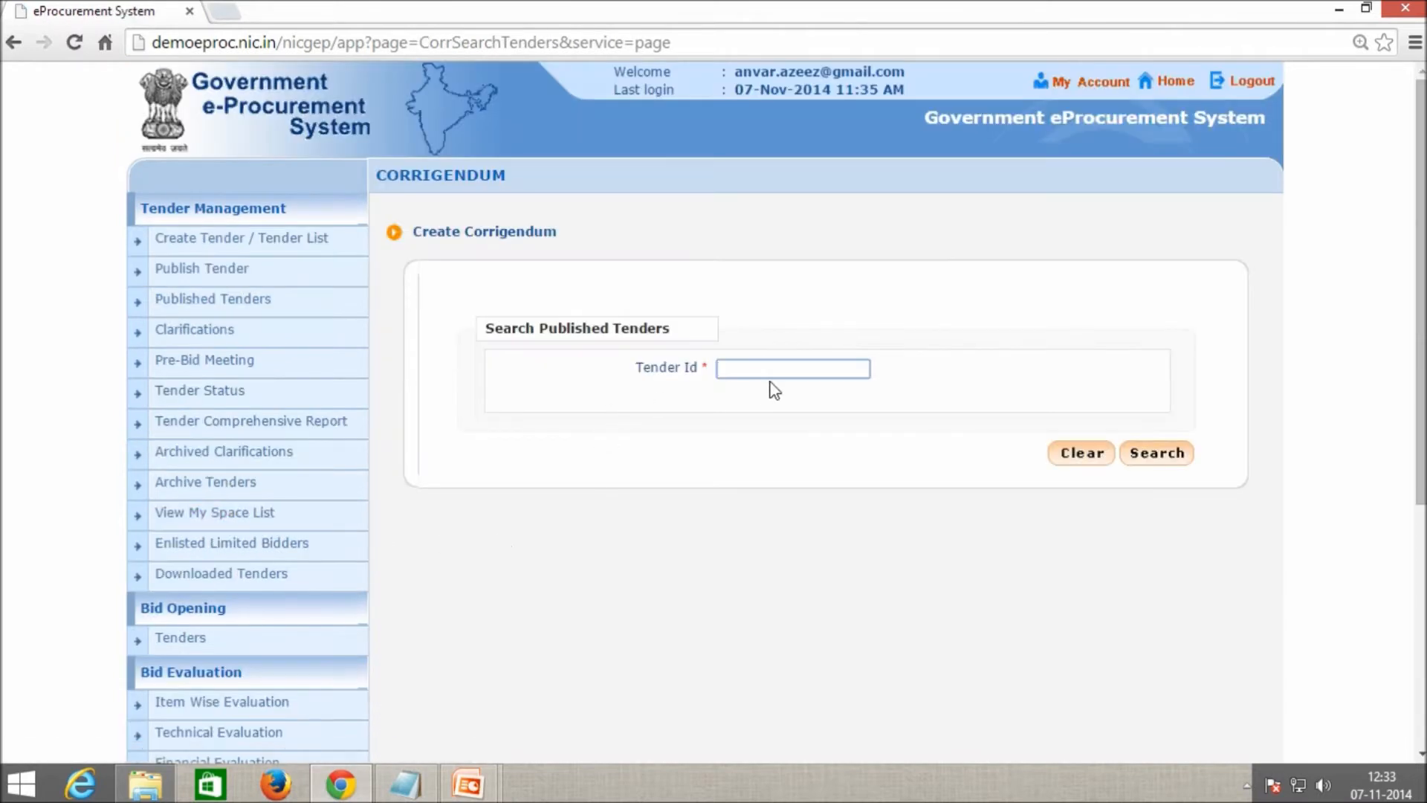
Copy the tender ID 2014_Test_31786_2 from the open Notepad file and search the published tenders for it
left_click(771, 376)
left_click(771, 377)
left_click(772, 376)
left_click(770, 376)
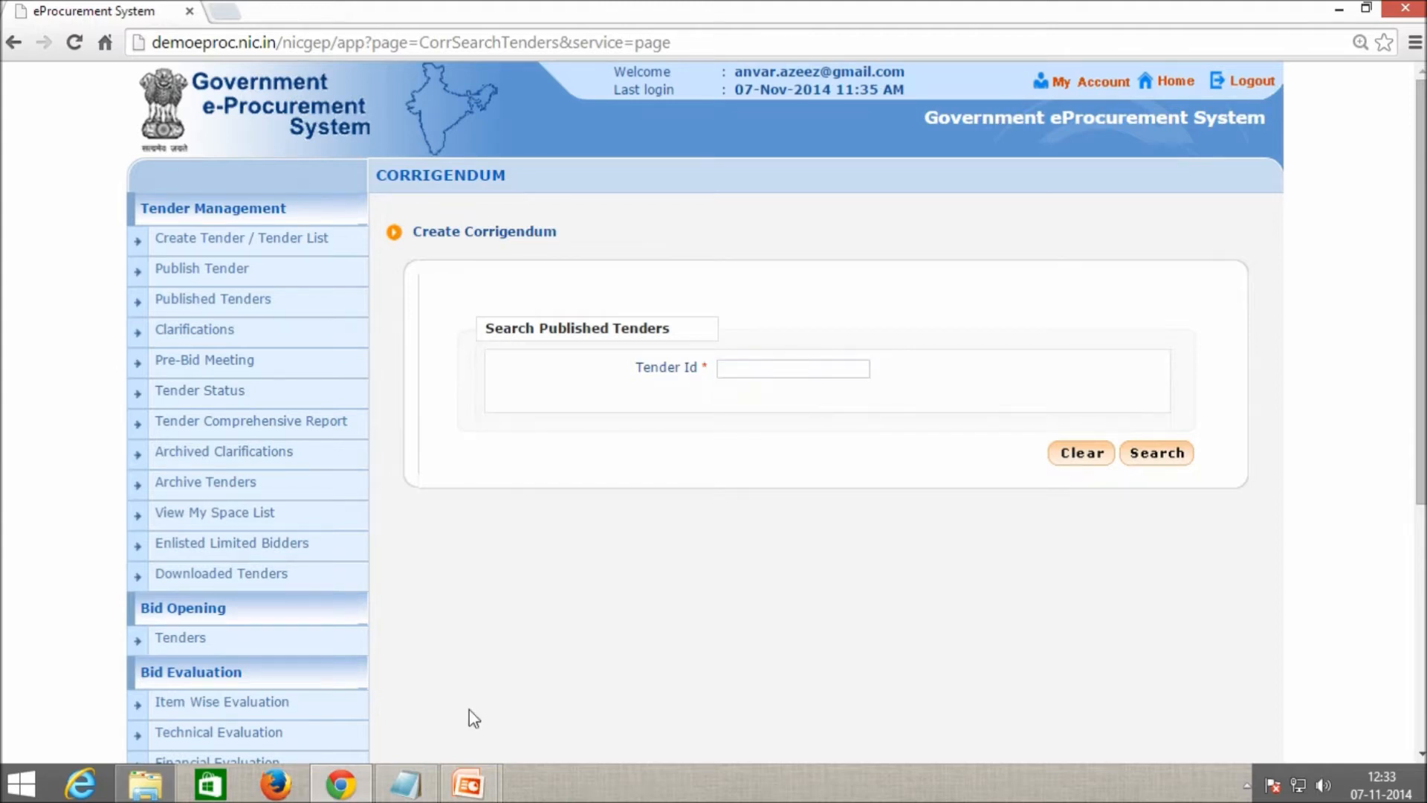
left_click(406, 784)
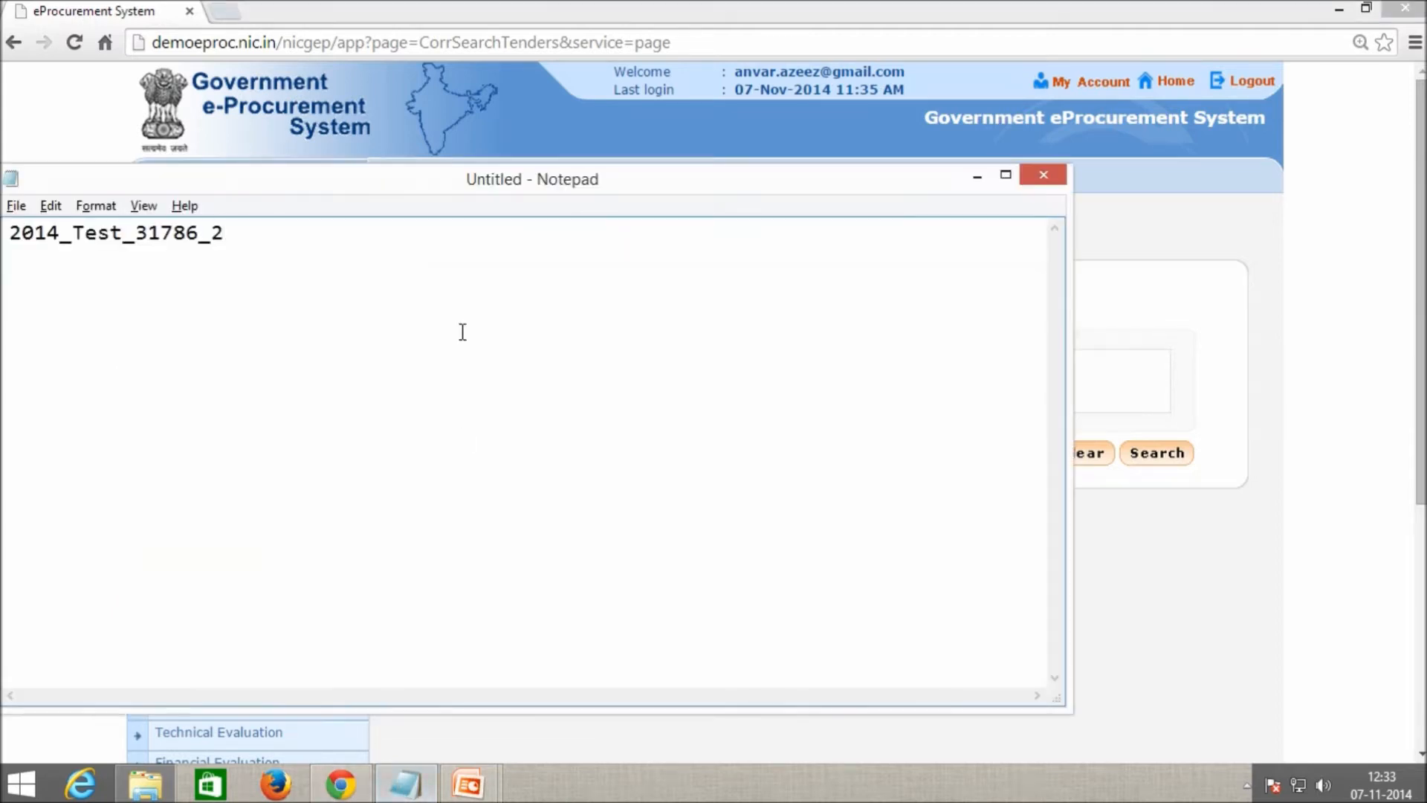
double_click(190, 237)
key("ctrl+c")
key("alt+Tab")
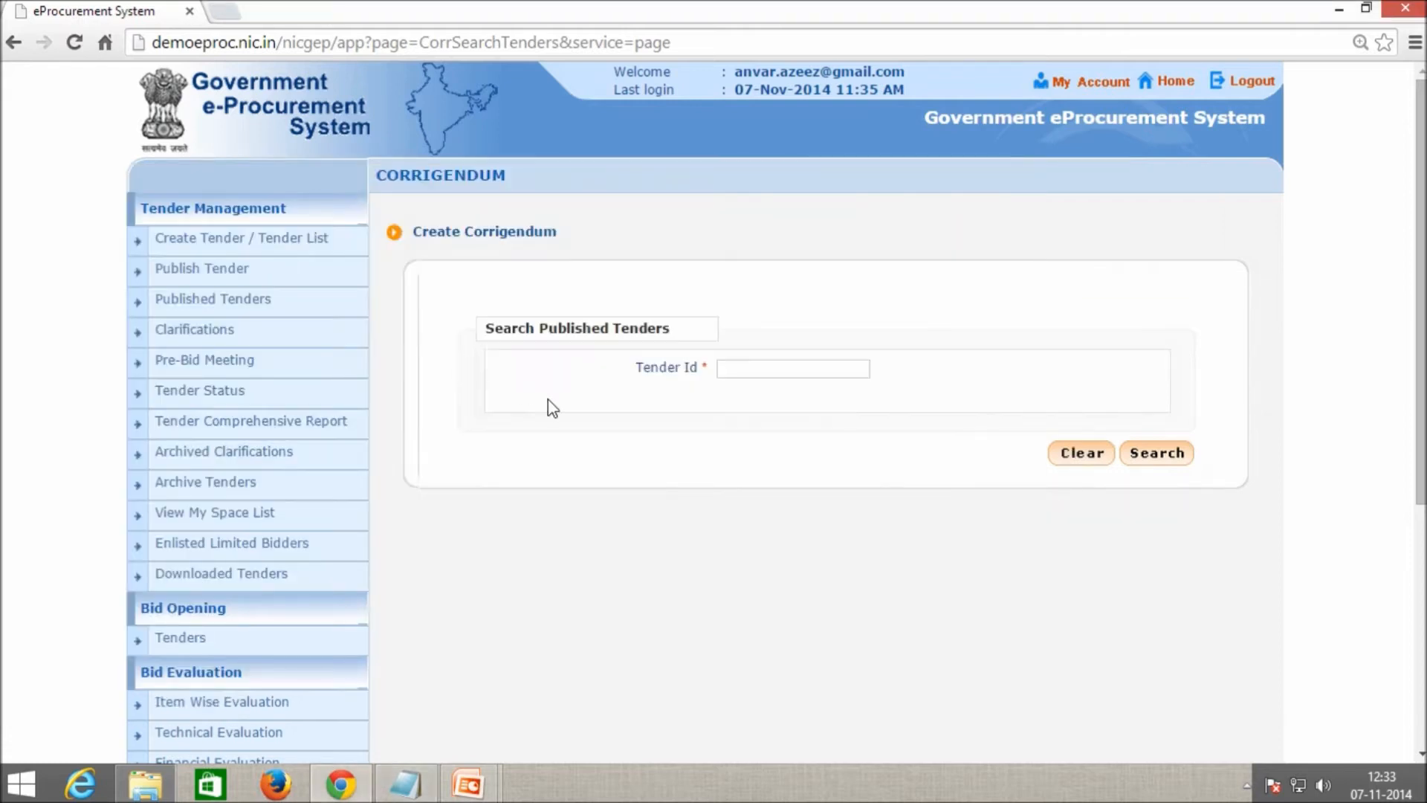
left_click(757, 373)
key("ctrl+v")
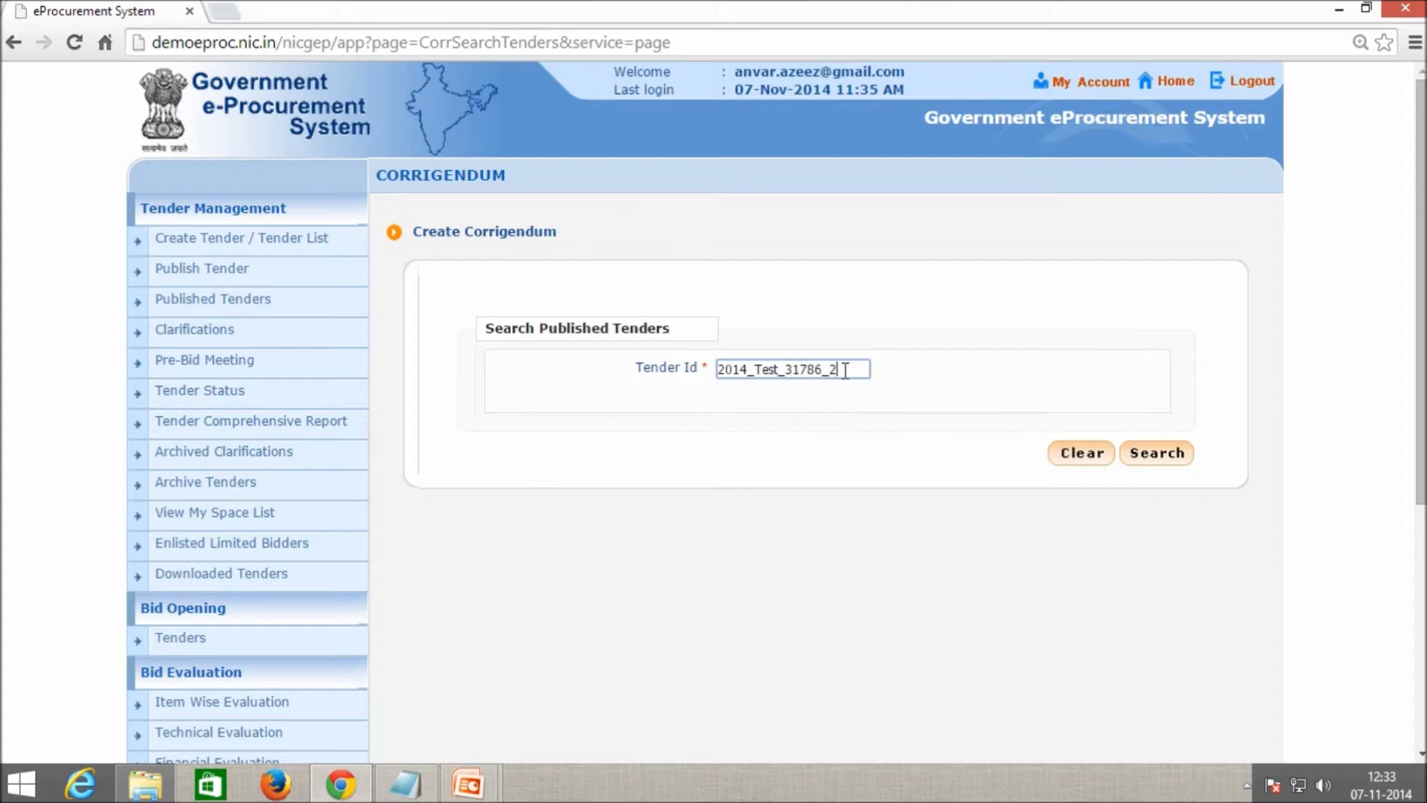
left_click(1138, 457)
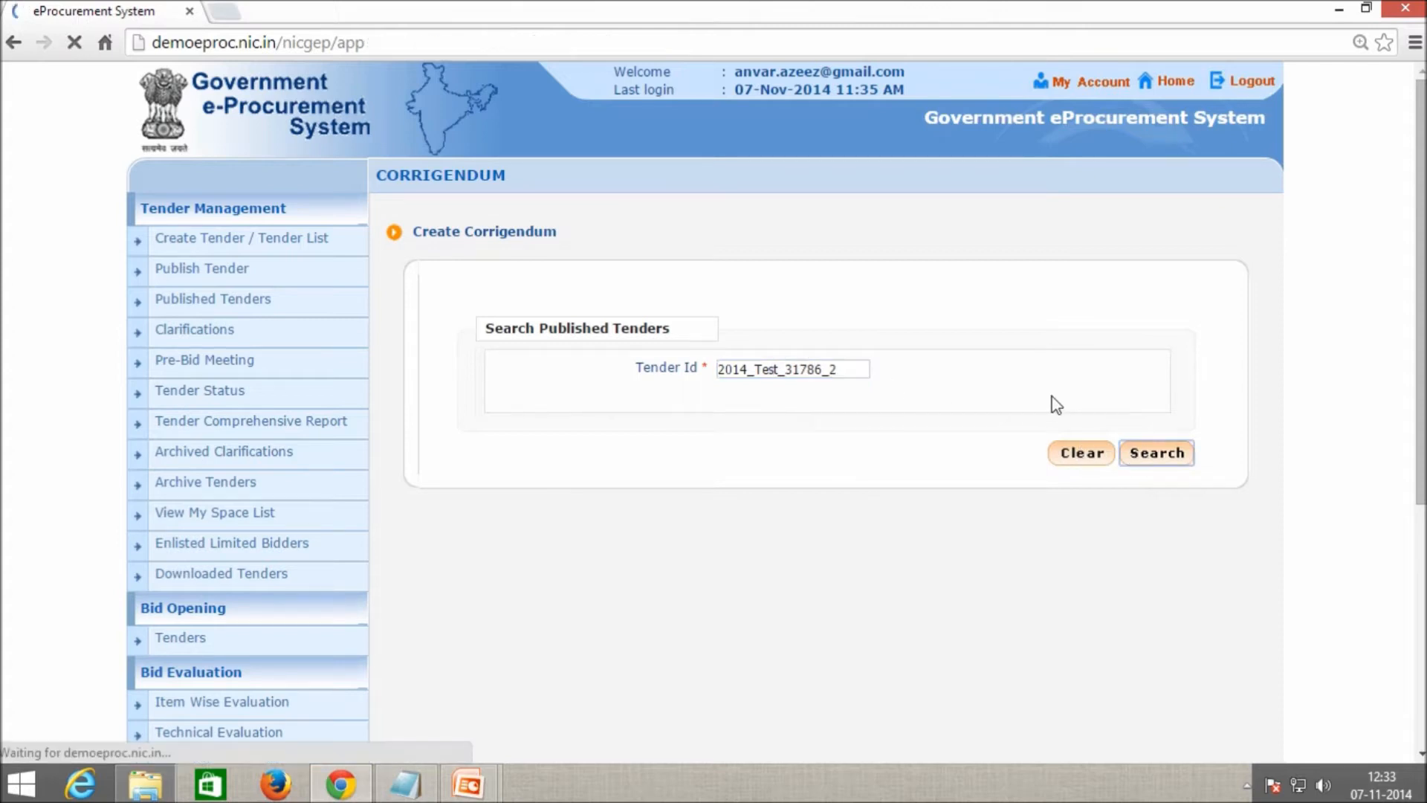
Examine the corrigendum types available for the tender, including Date, Retender and Cancellation of Tender
scroll(1054, 403, "down", 1)
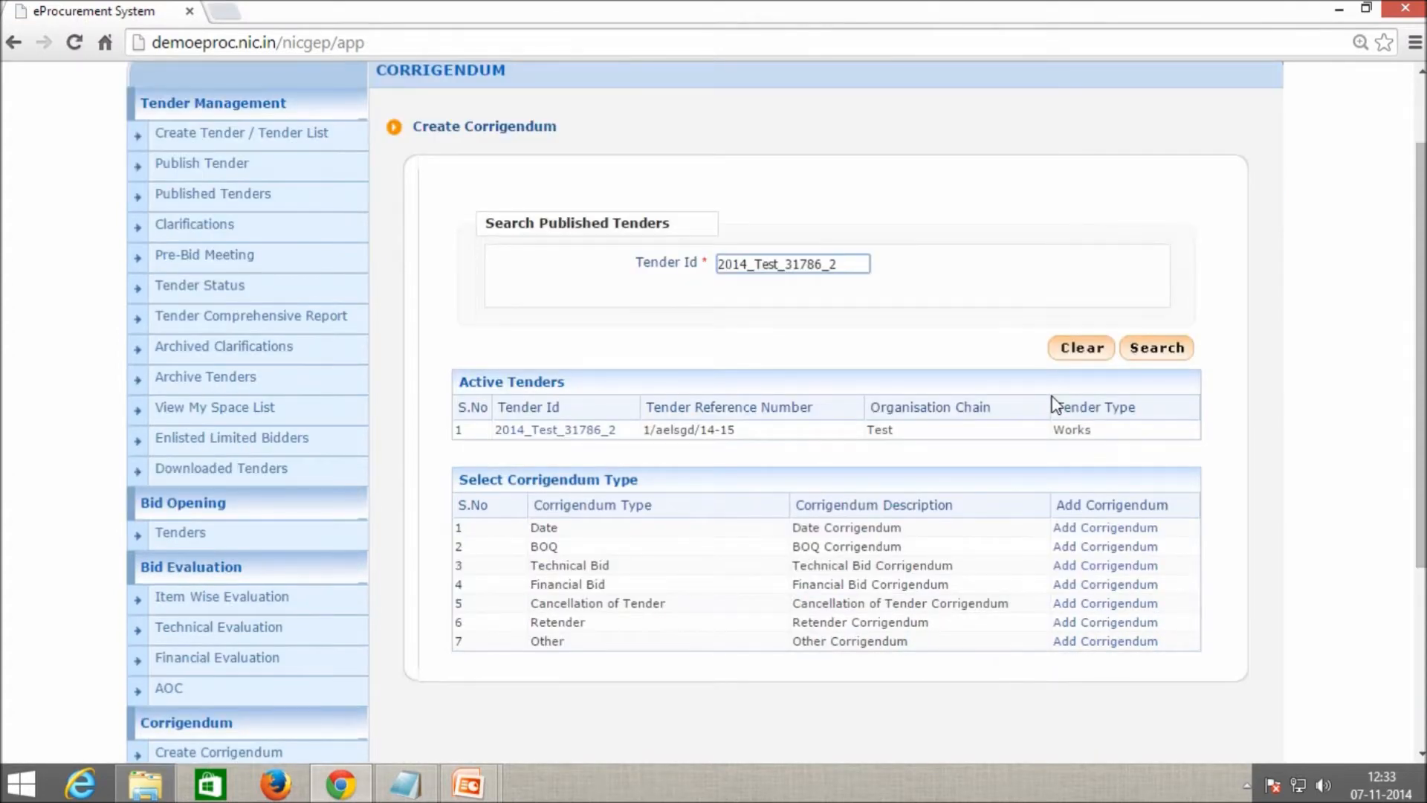
scroll(669, 513, "down", 2)
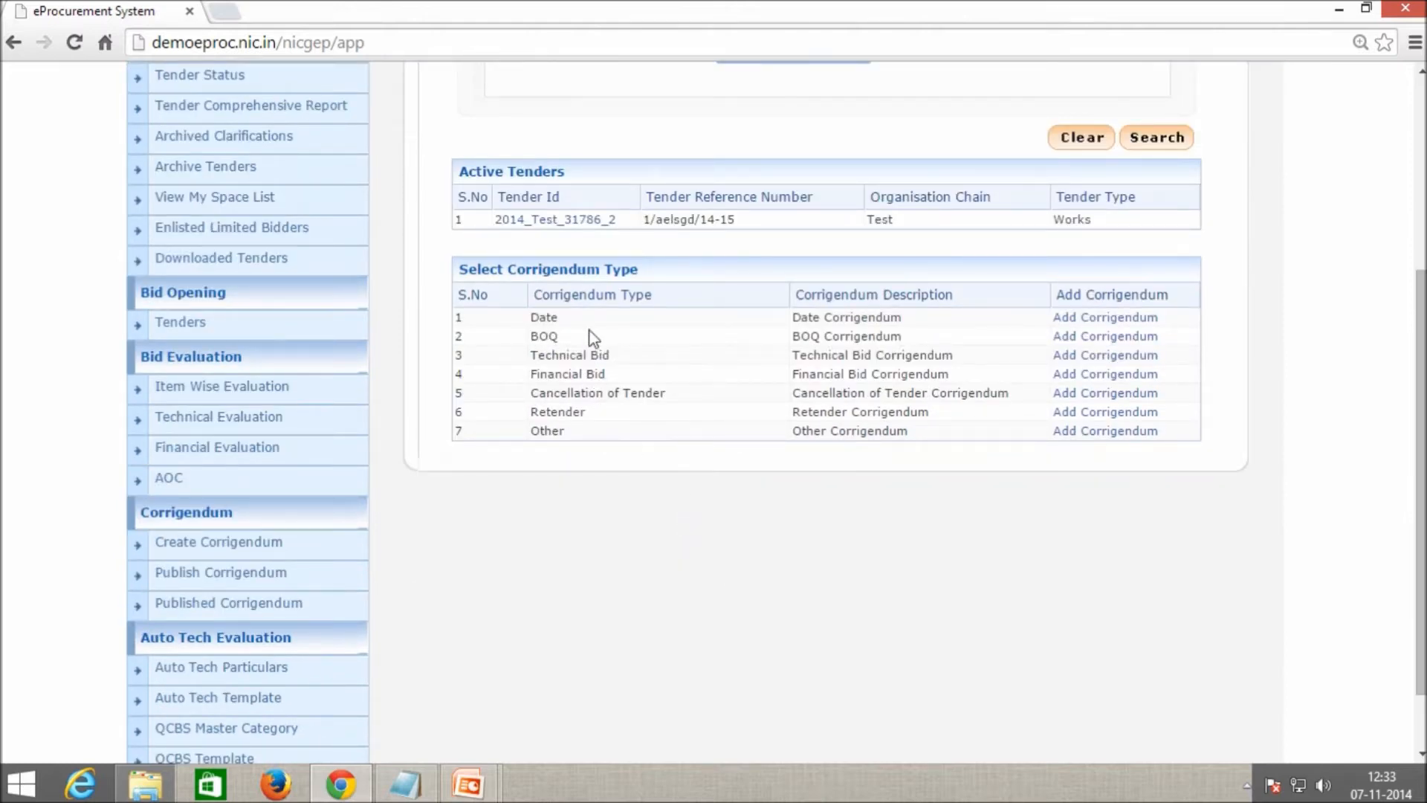
double_click(553, 321)
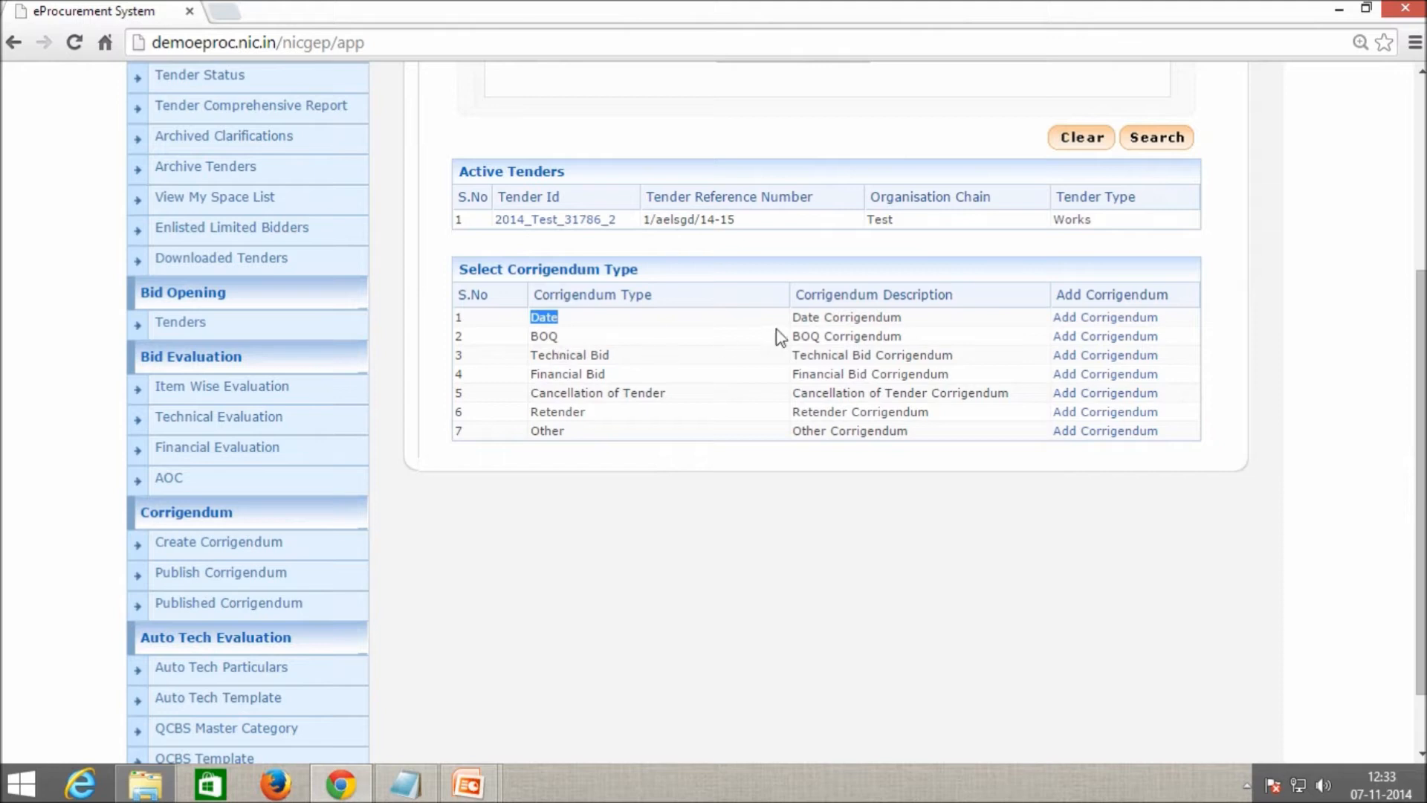
left_click(814, 530)
scroll(639, 473, "up", 2)
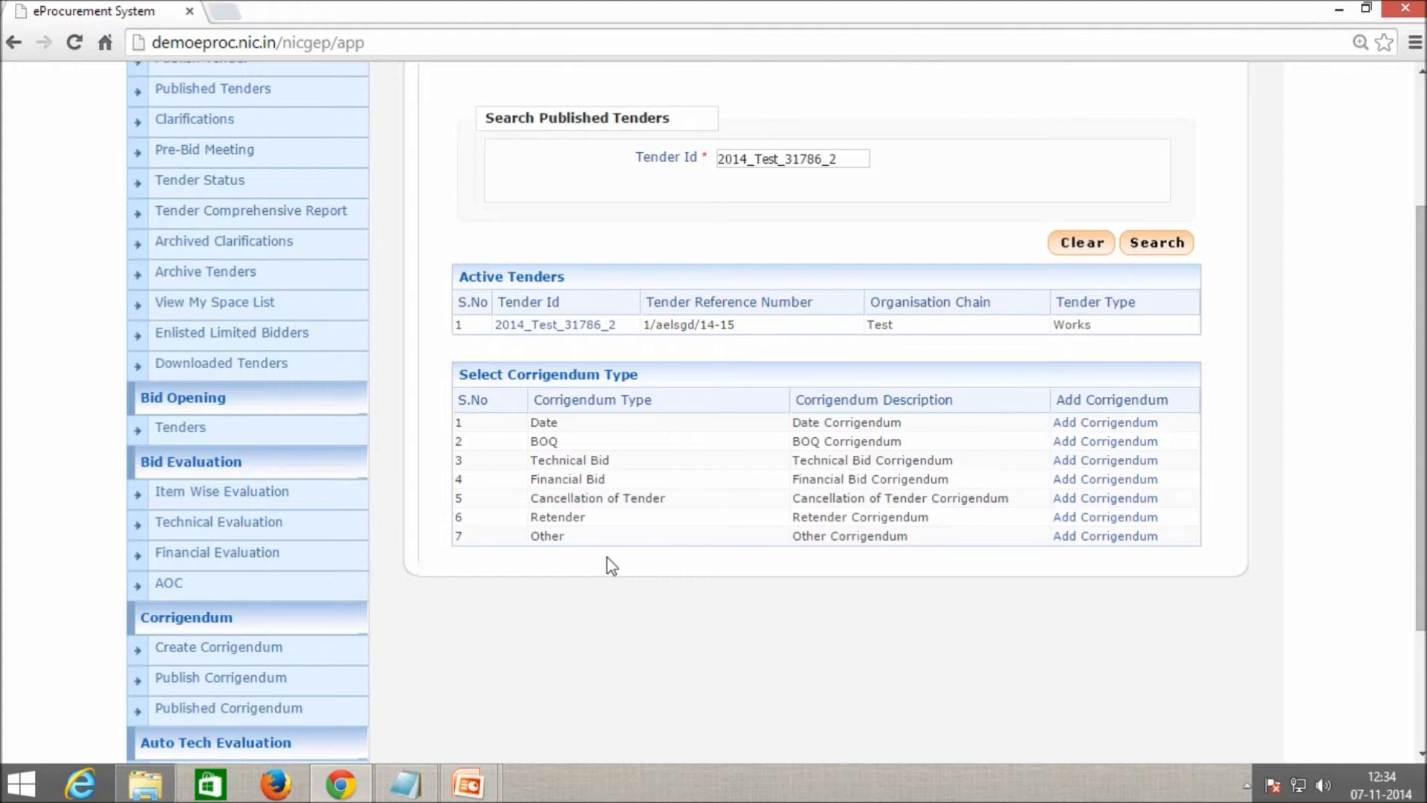
scroll(611, 566, "down", 3)
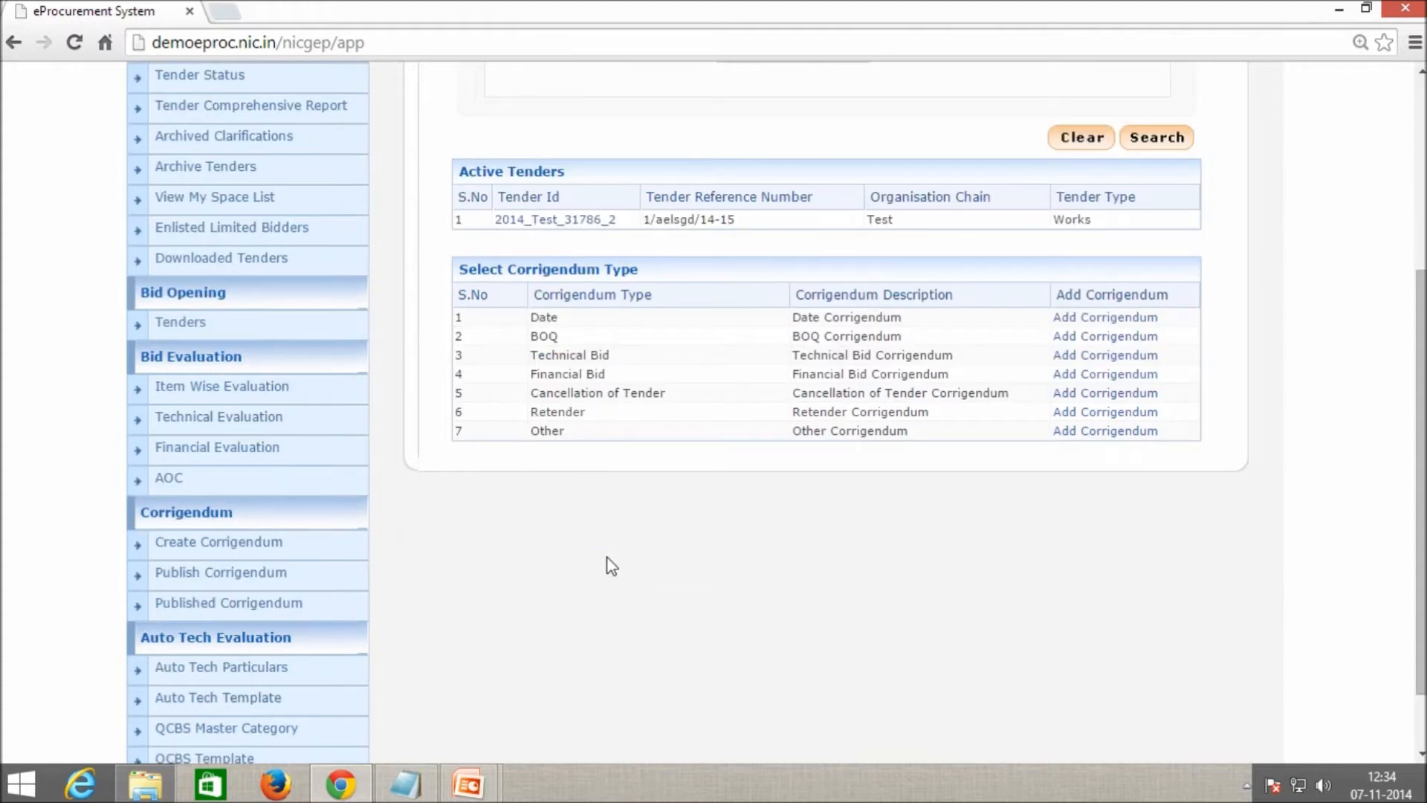
double_click(558, 411)
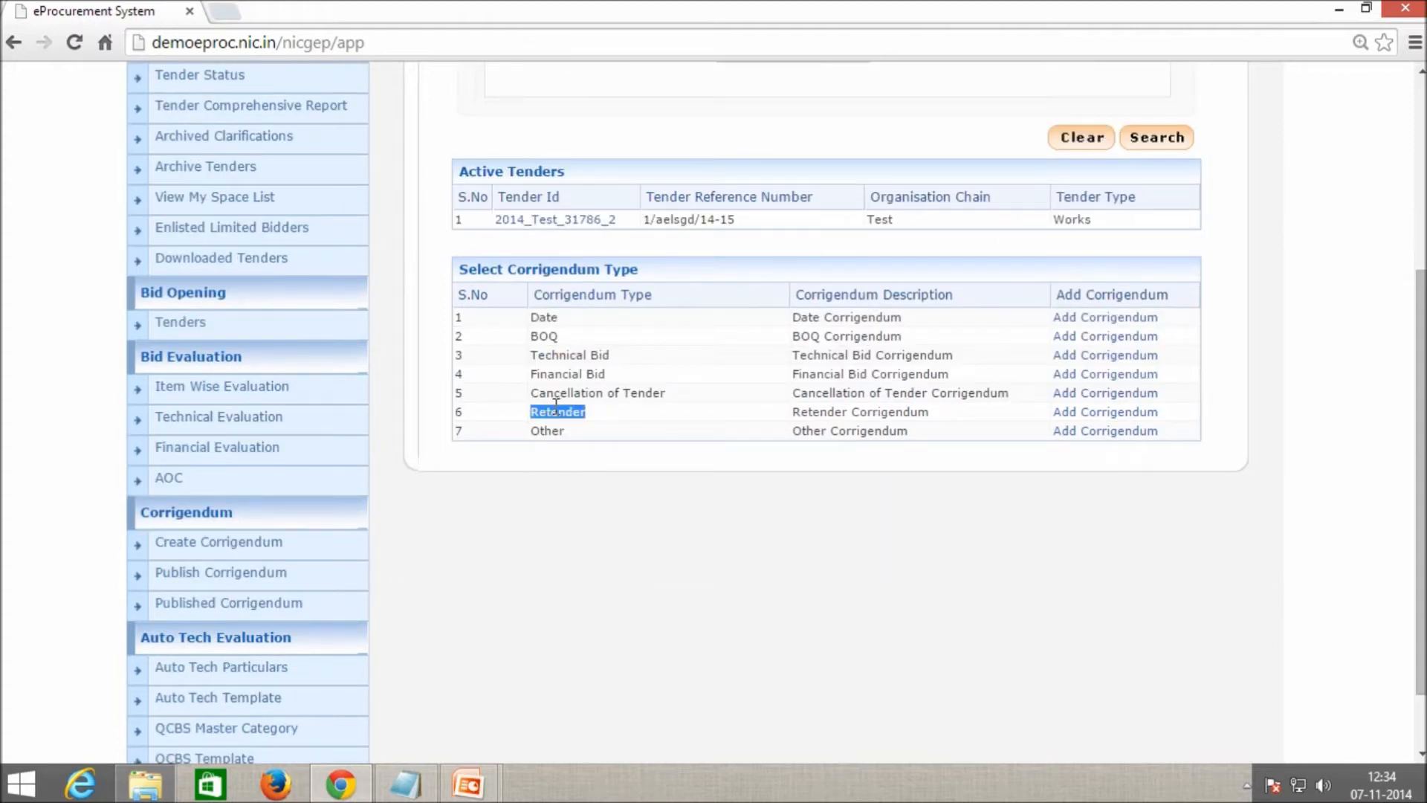
left_click(590, 489)
double_click(586, 391)
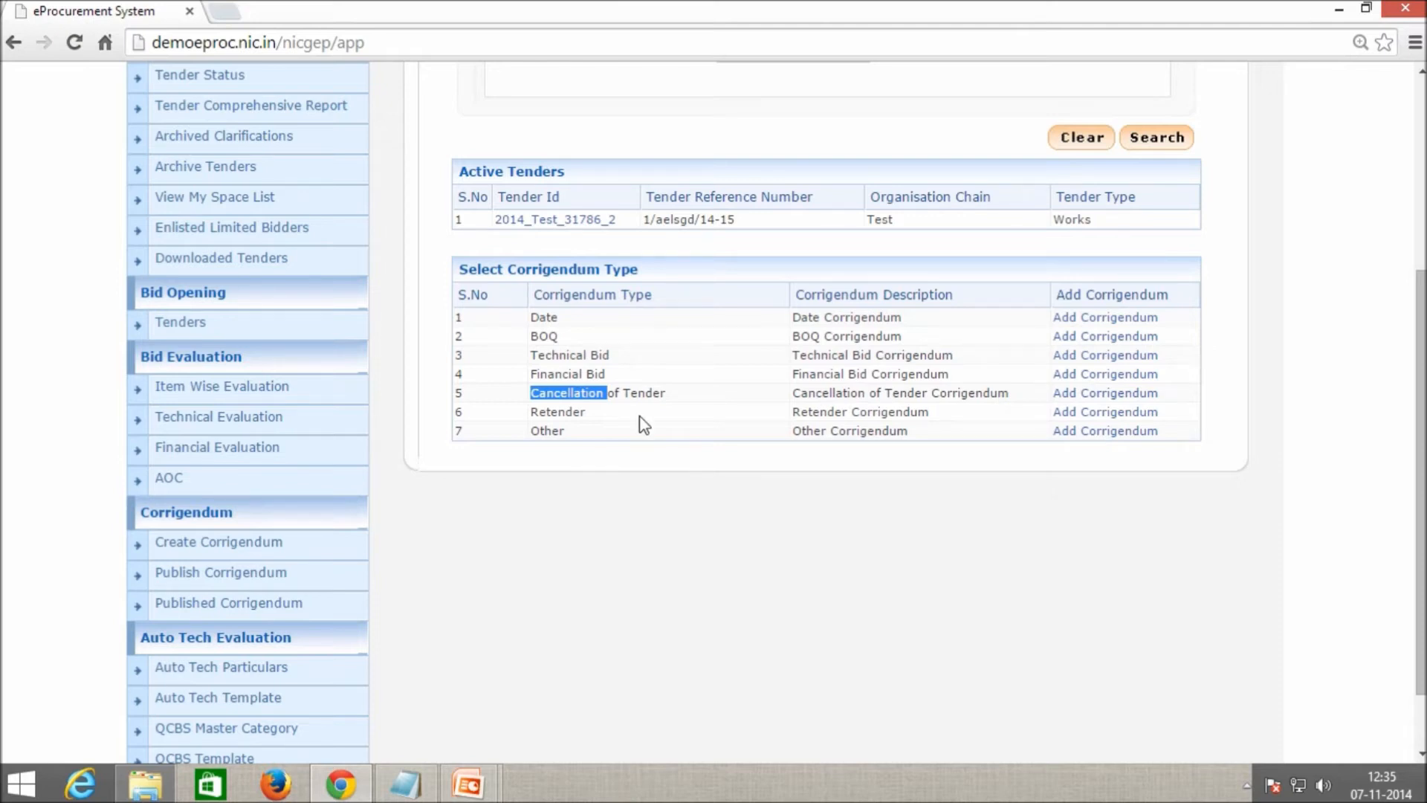
double_click(552, 316)
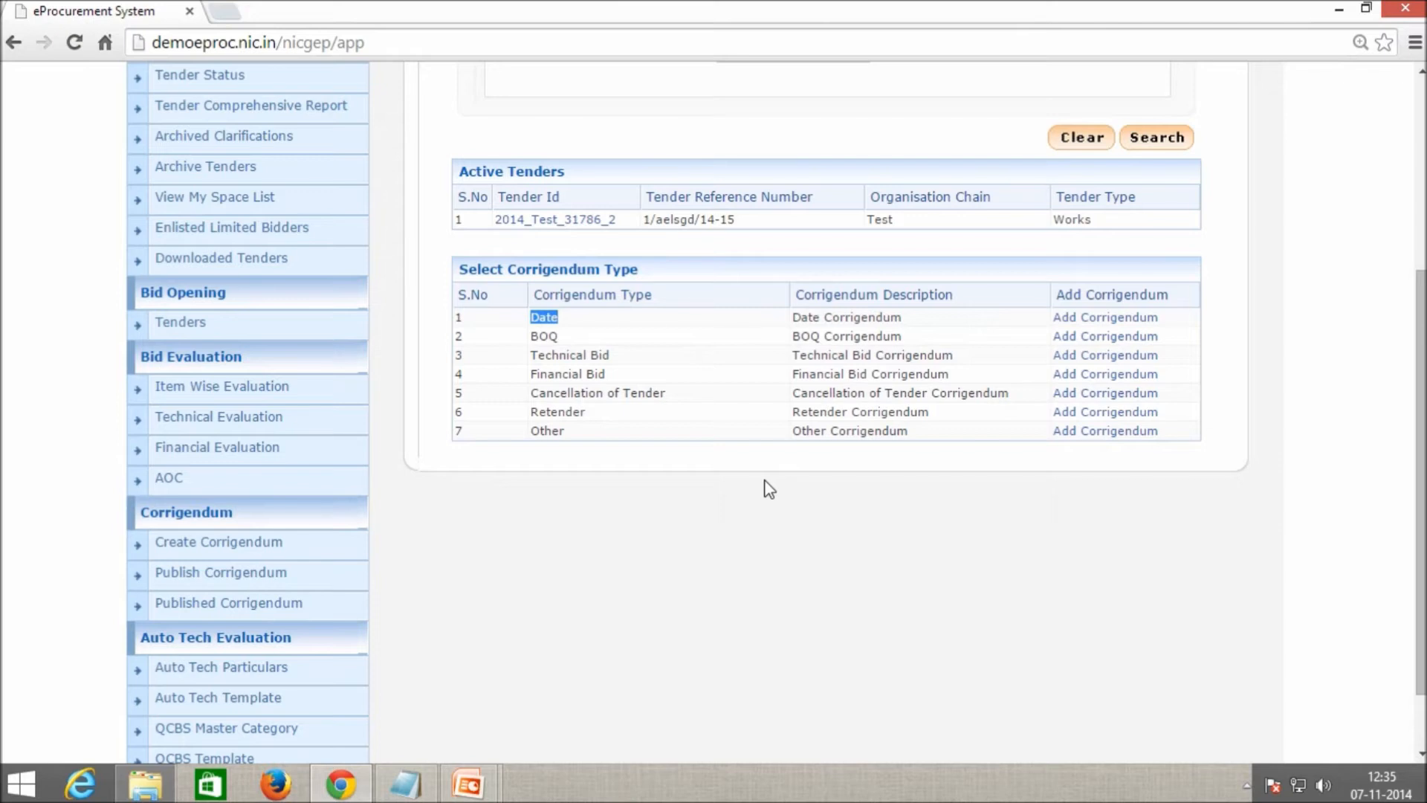
Visit the account page and return to the page for creating a corrigendum
scroll(770, 487, "up", 4)
left_click(1082, 80)
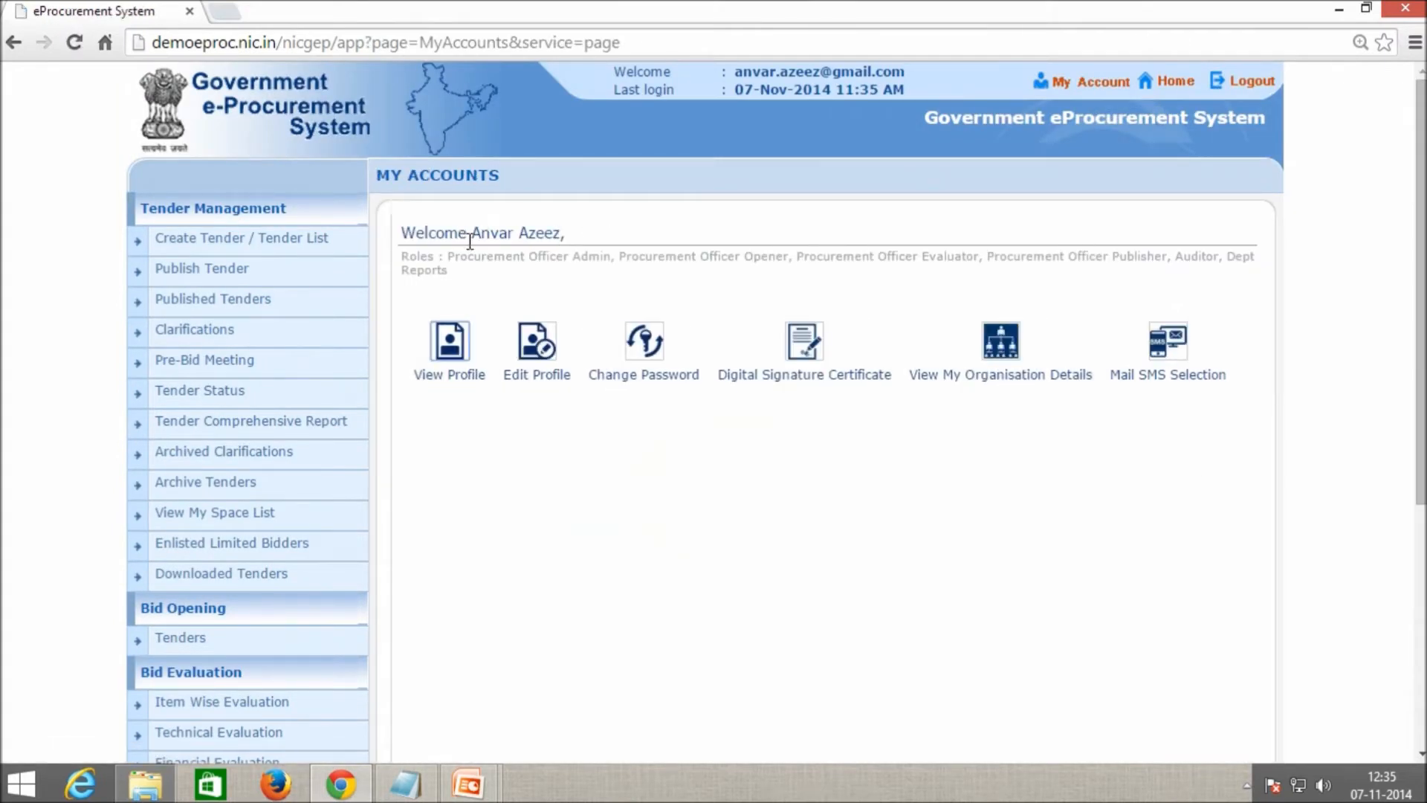
scroll(290, 466, "down", 2)
scroll(289, 467, "down", 4)
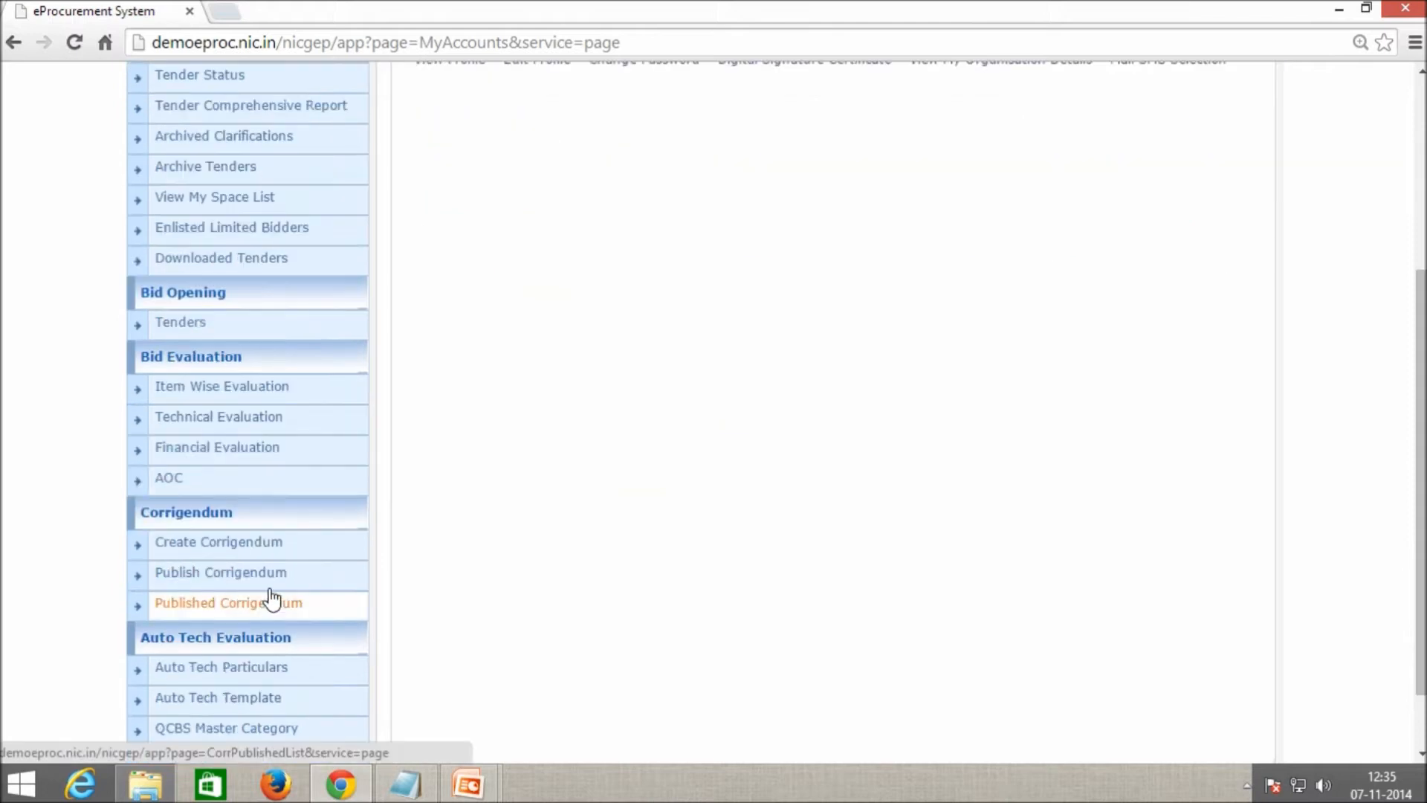
left_click(239, 553)
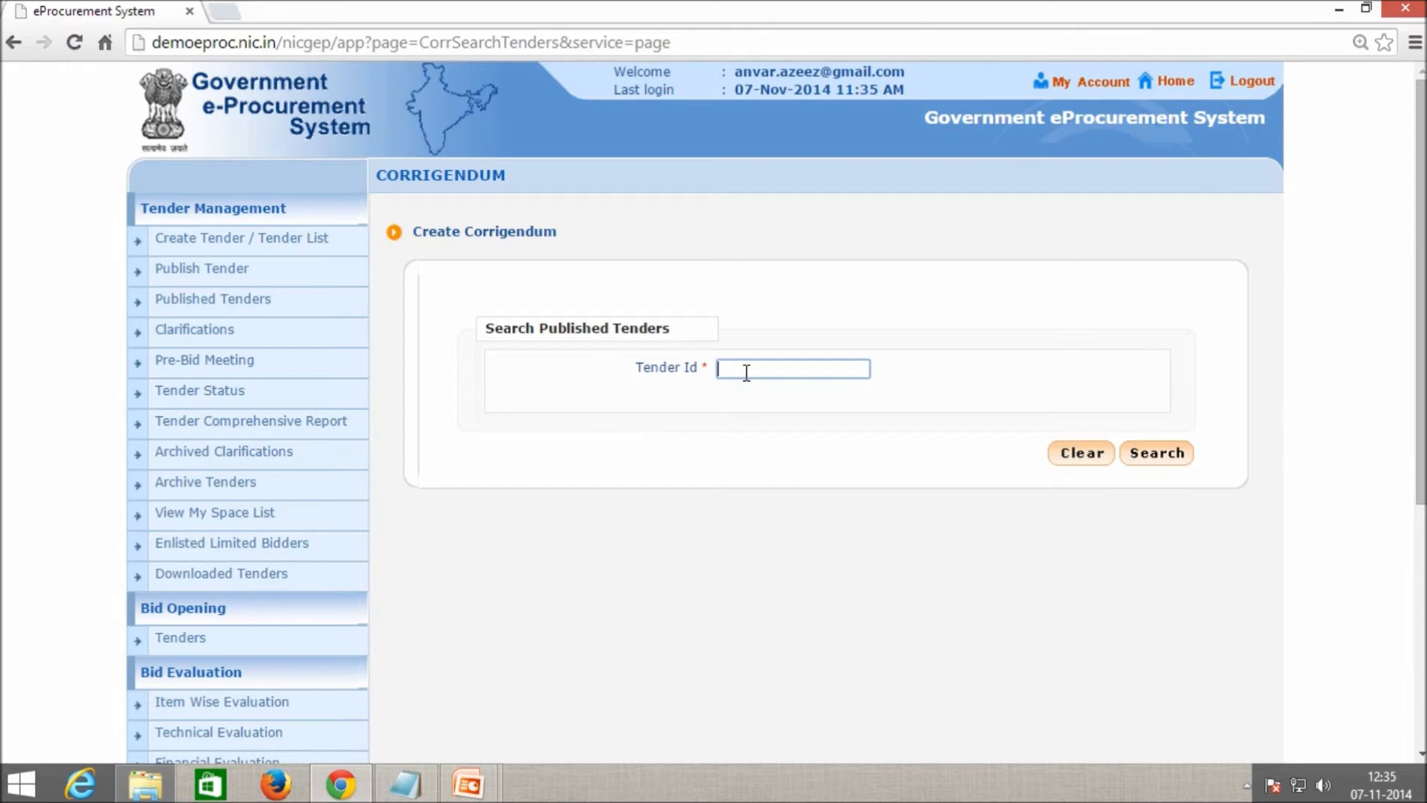
Search the published tenders for tender ID 2014_Test_31786_2, reusing the previously entered value
left_click(746, 372)
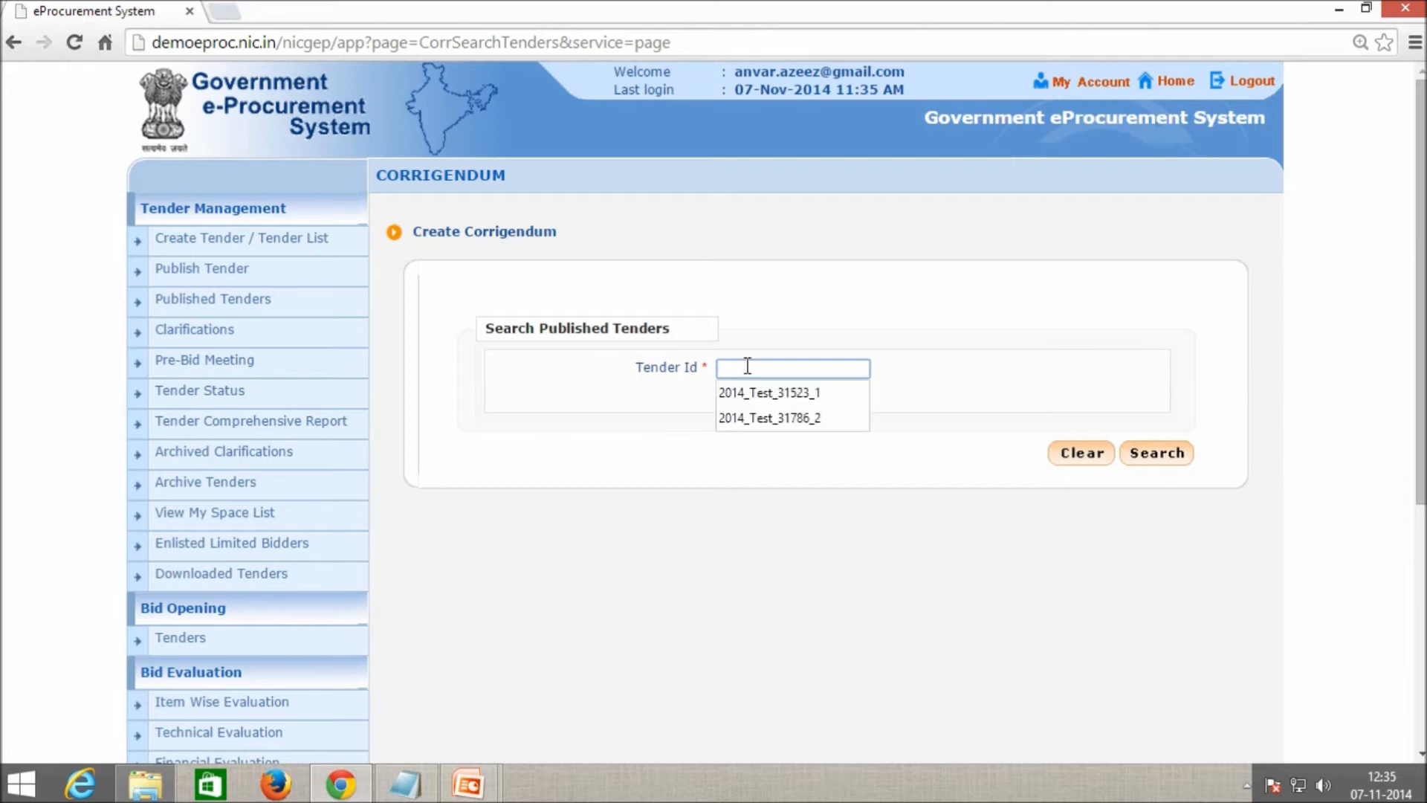
left_click(806, 421)
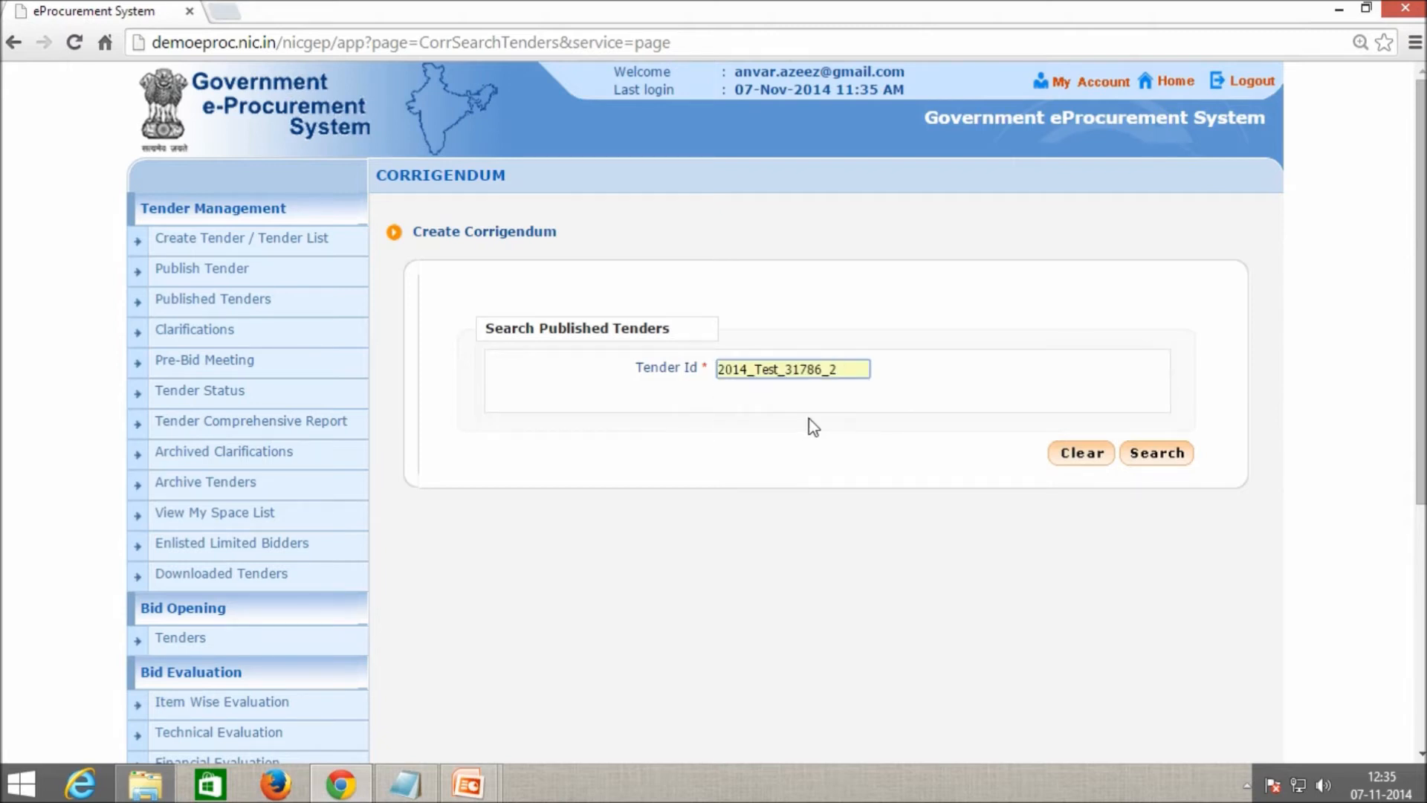
left_click(1147, 457)
Add a Date corrigendum to the tender, accepting the risk and allowing the upload application to run
scroll(836, 404, "down", 3)
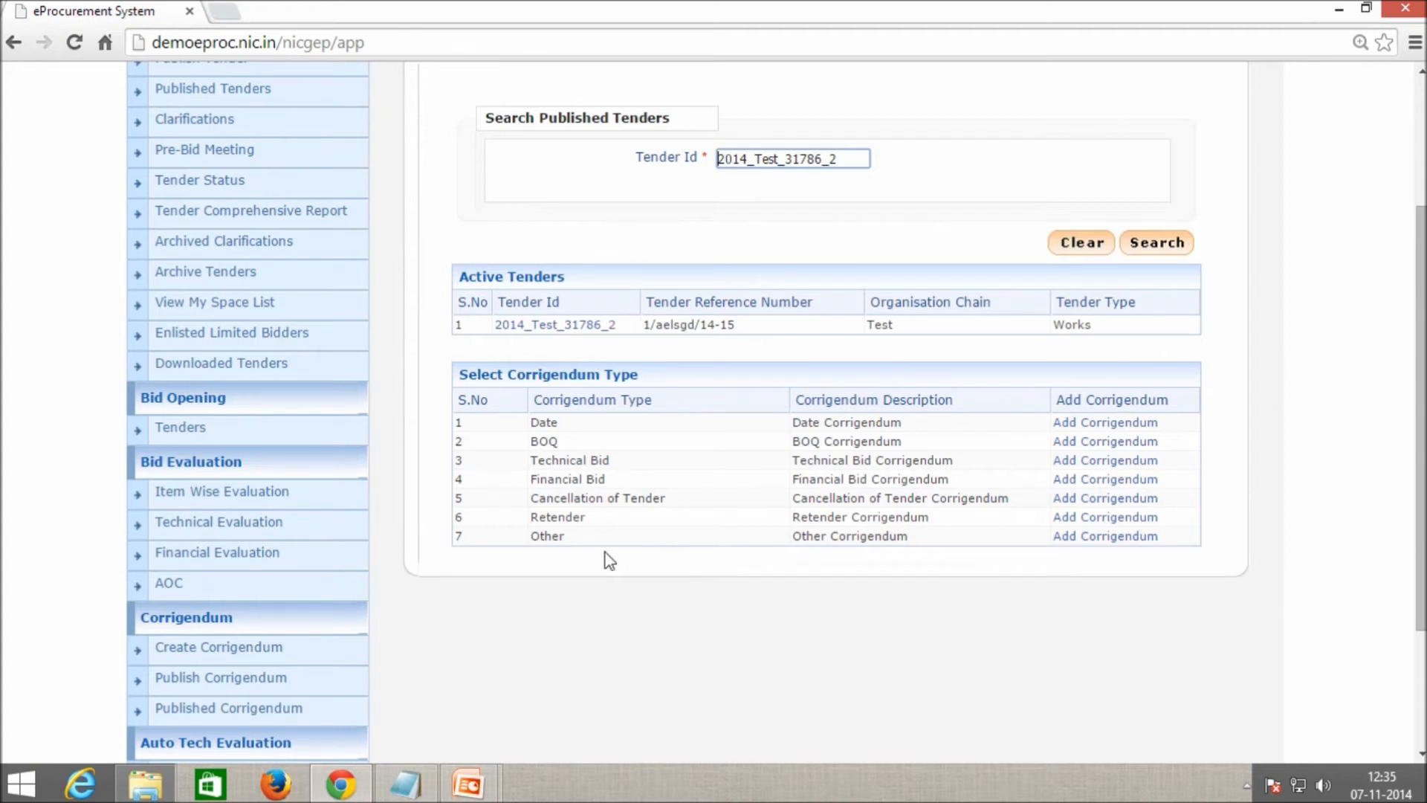
double_click(557, 423)
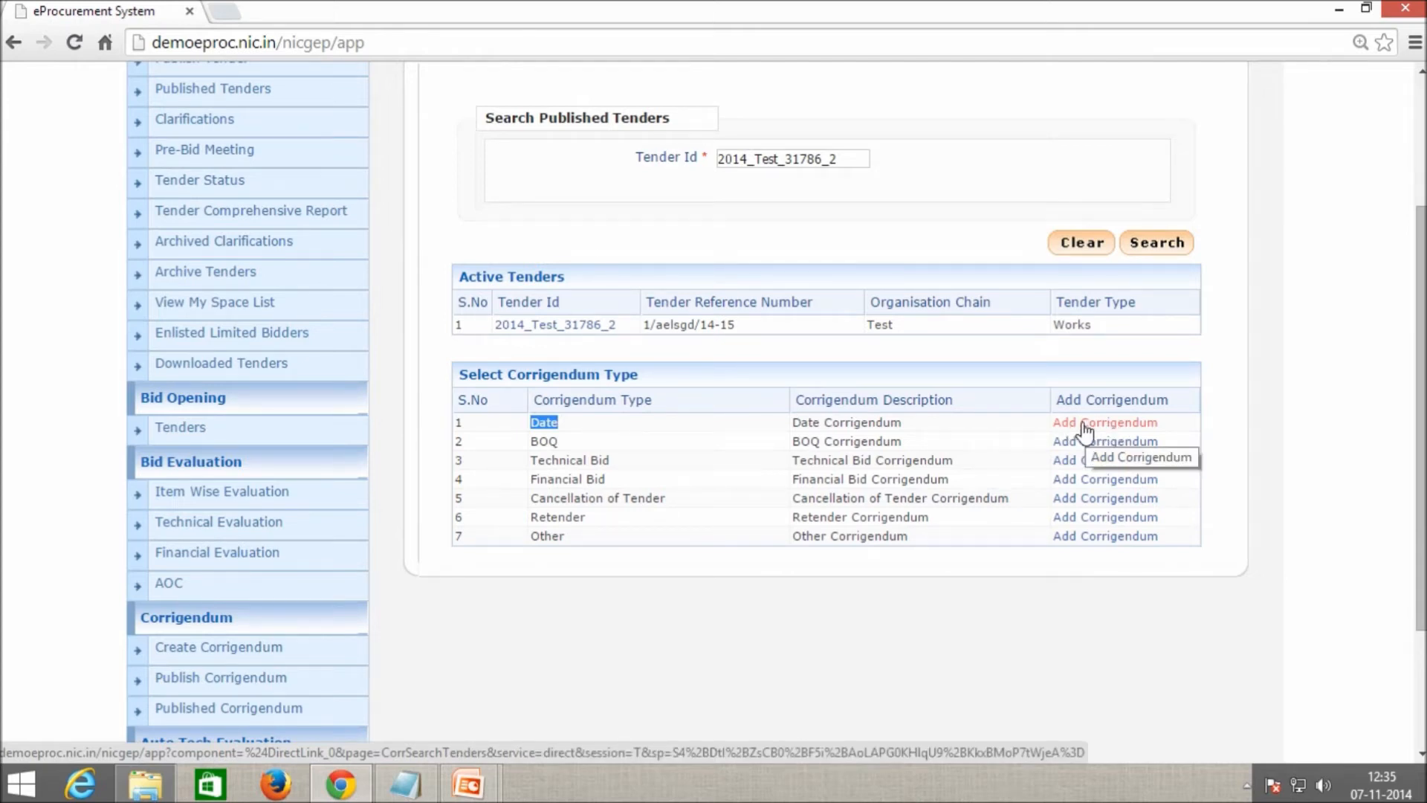
double_click(892, 422)
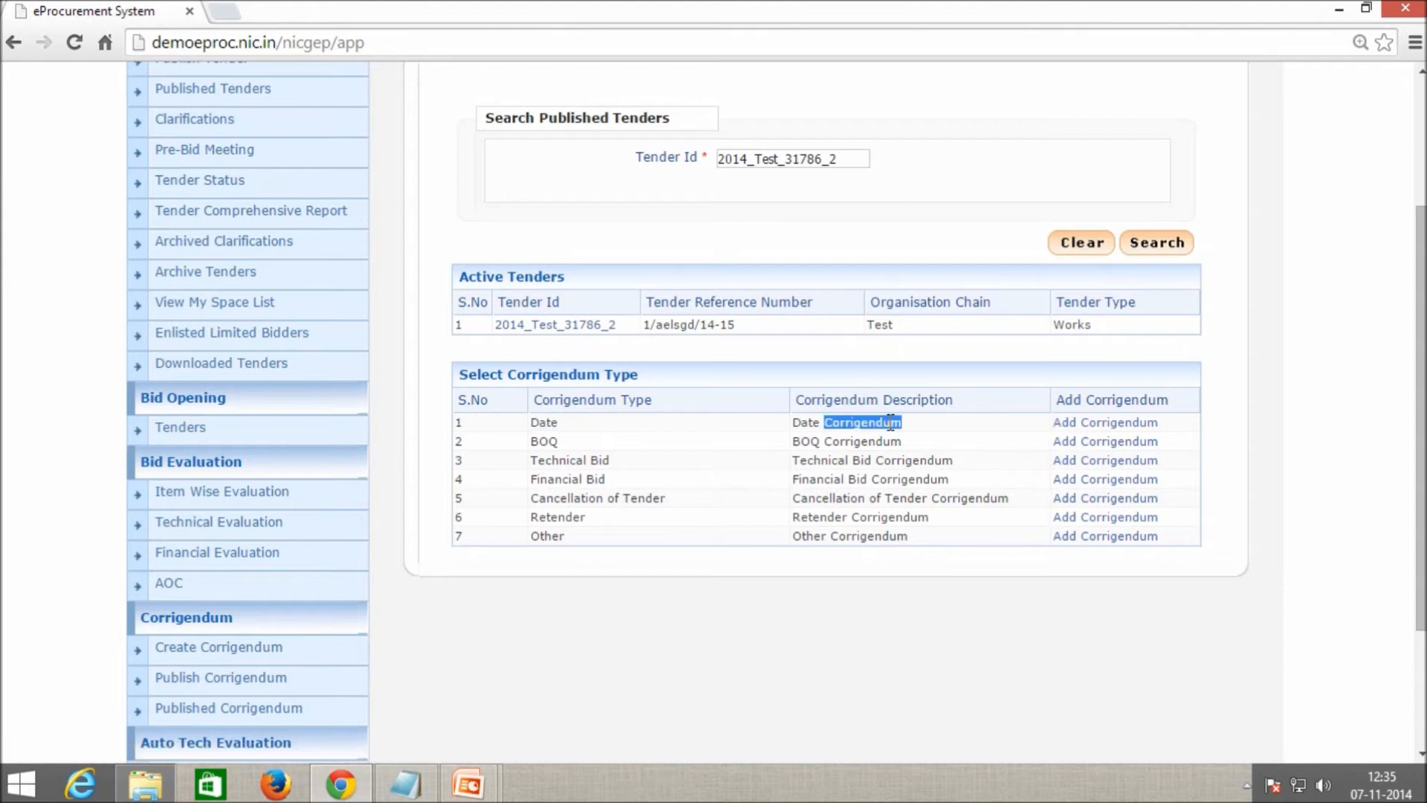
left_click(1079, 430)
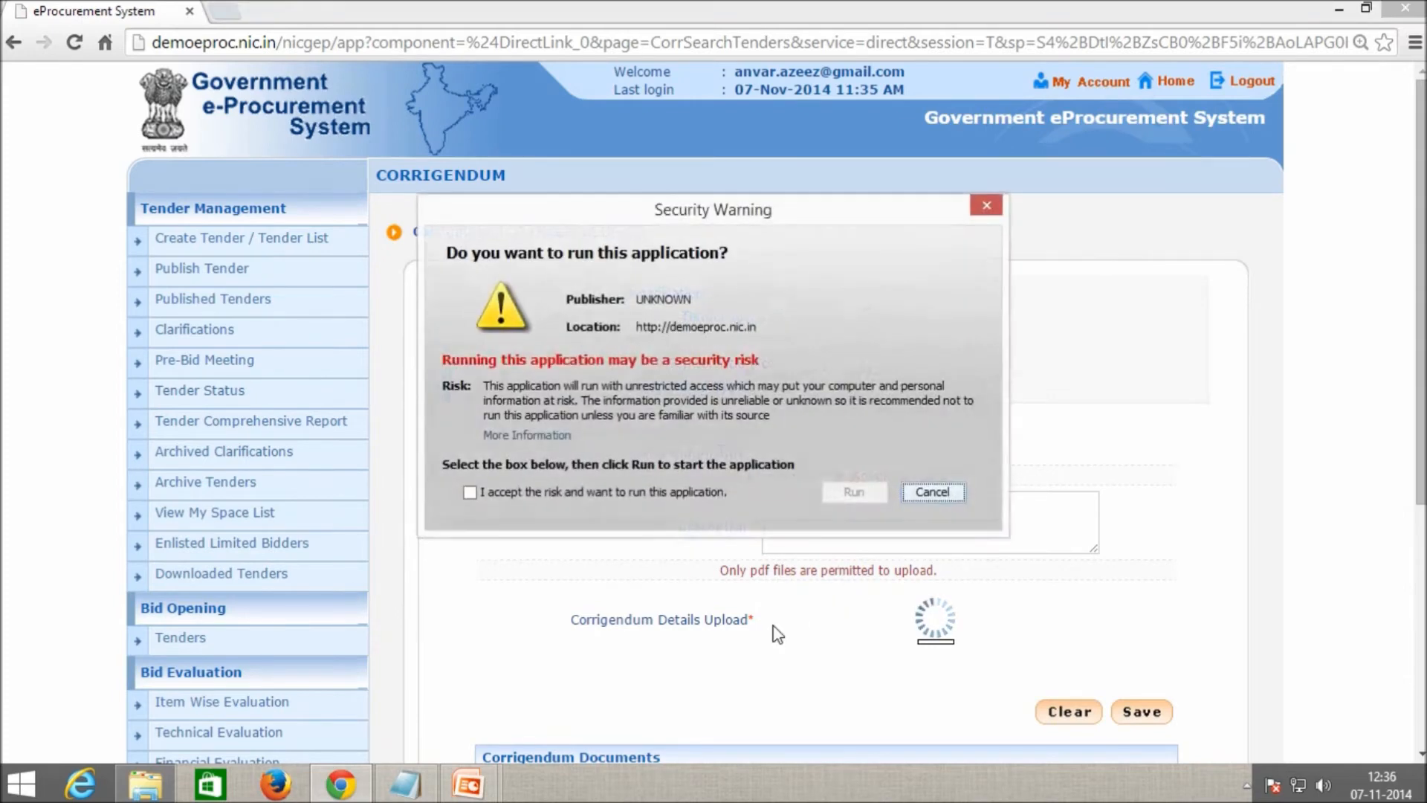
left_click(691, 495)
left_click(854, 491)
Enter "Date extension" as the corrigendum title and copy the same text into the description
left_click(810, 448)
type("Date ")
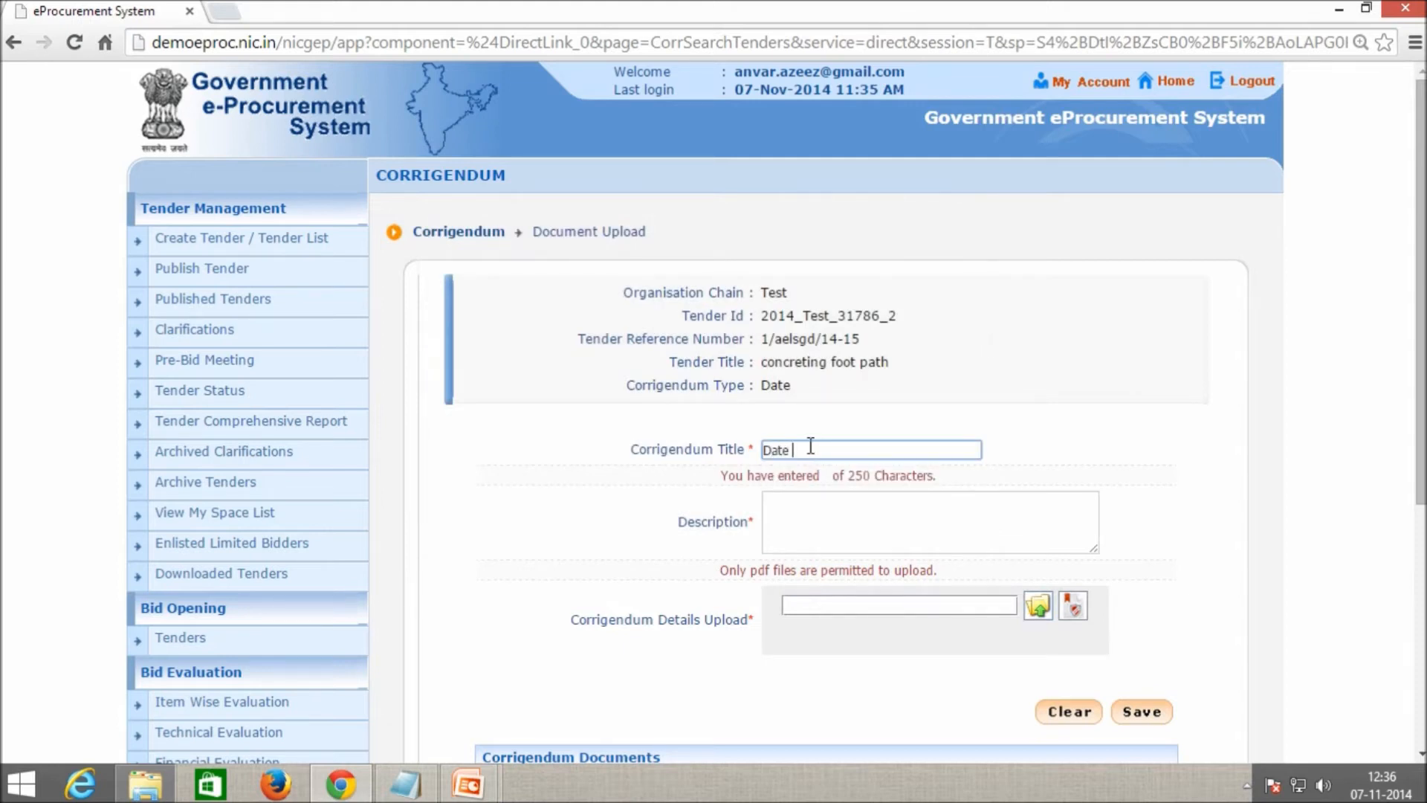
type("extension")
key("ctrl+a")
key("ctrl+c")
left_click(819, 496)
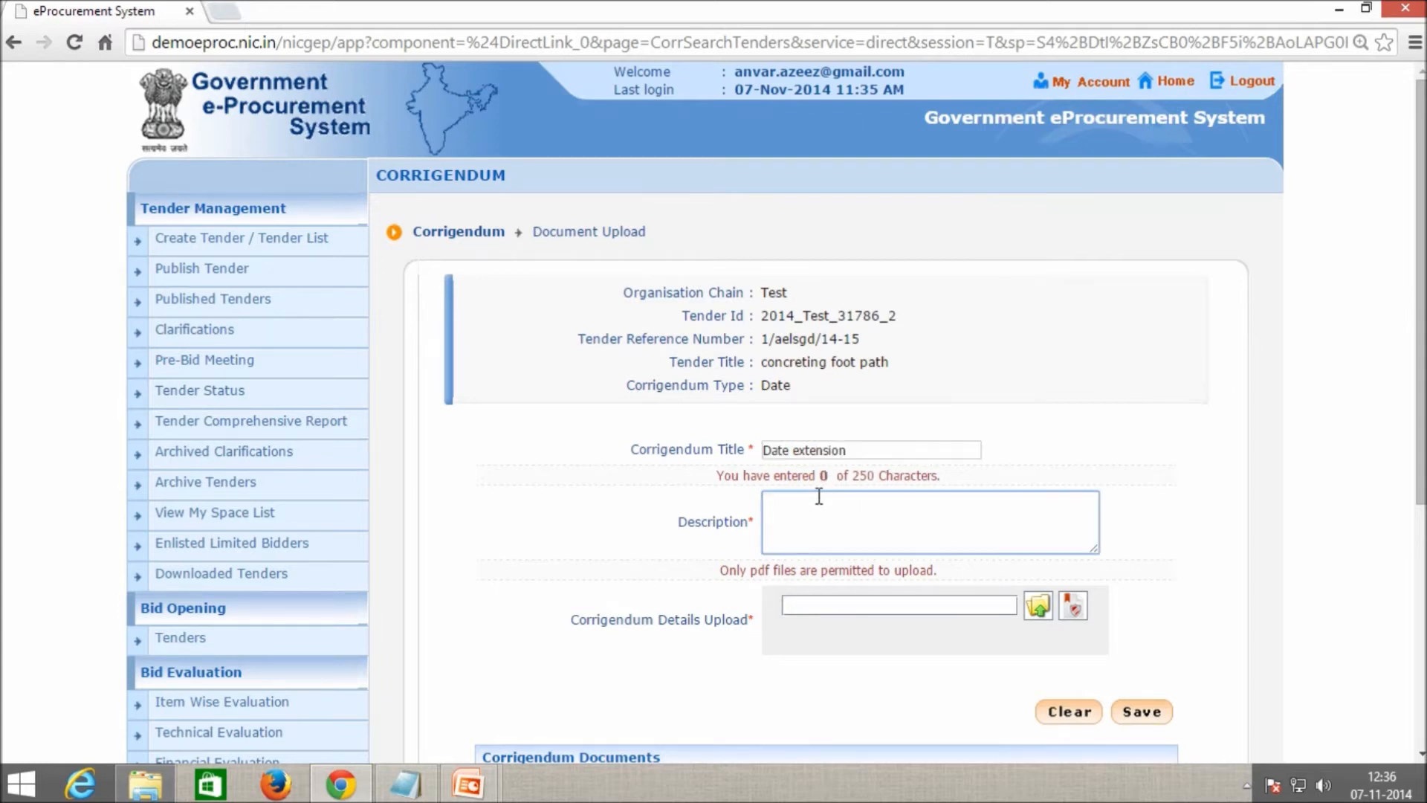
key("ctrl+v")
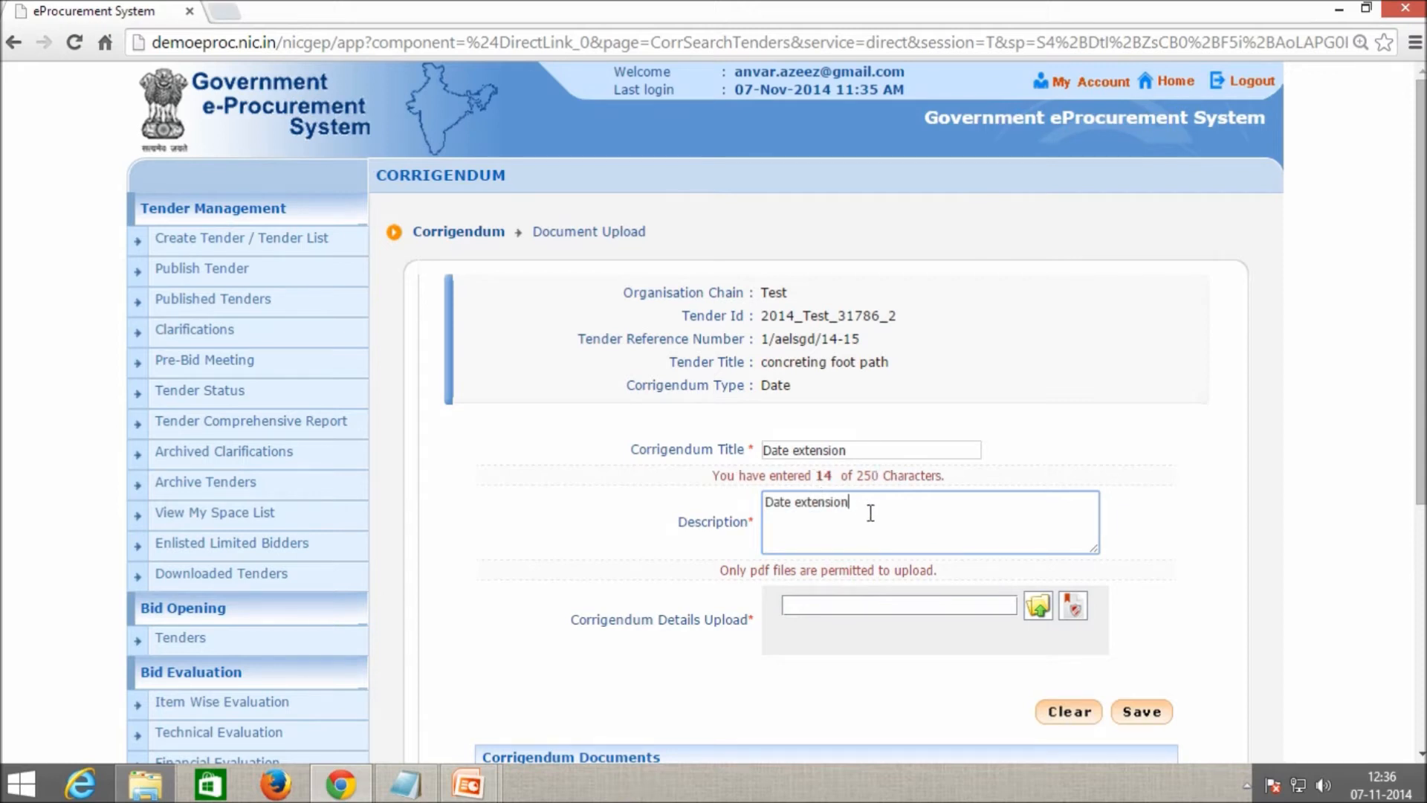
Replace the corrigendum description with "extension of bid closing and opening date of tender"
scroll(870, 513, "down", 2)
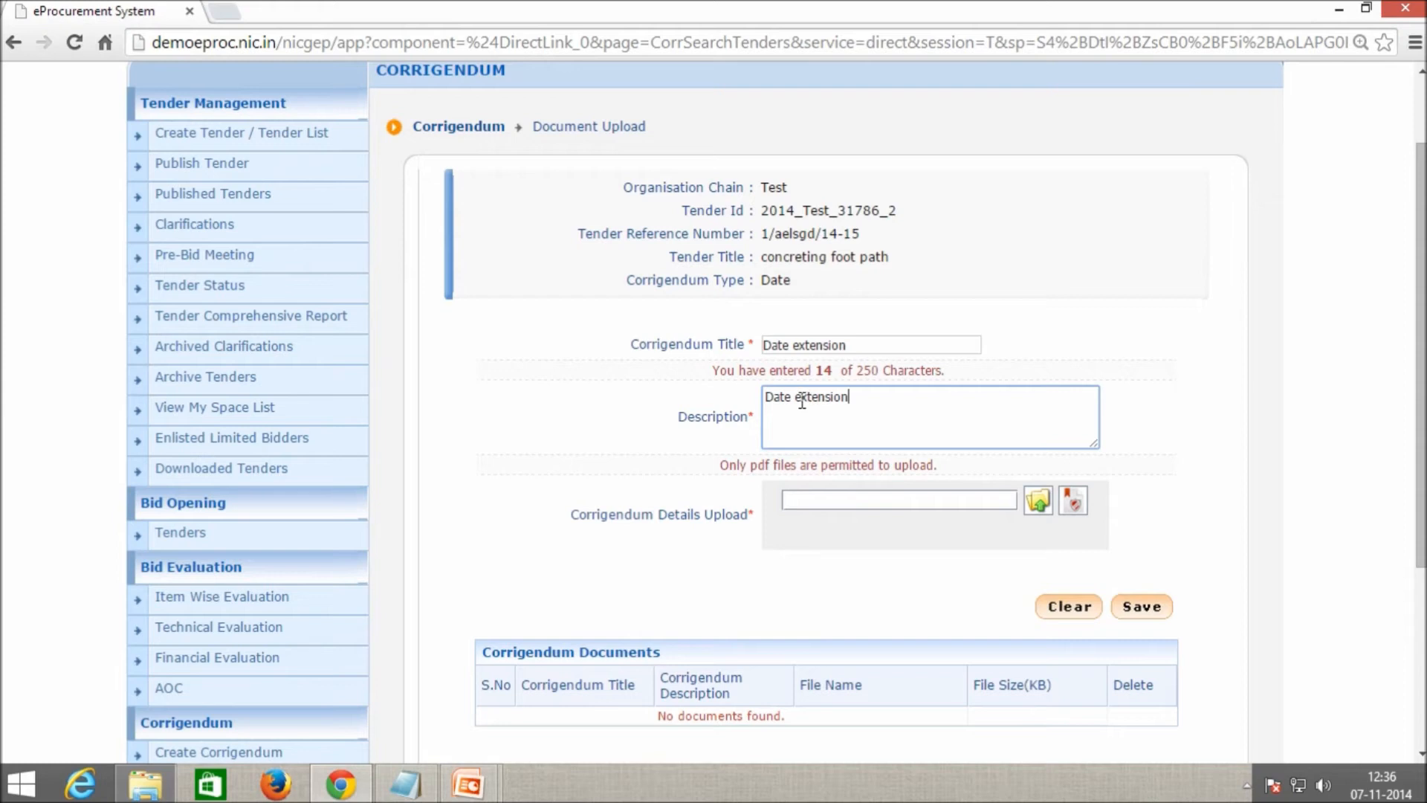
left_click_drag(794, 397, 769, 401)
key("ctrl+a")
type("extension of bid closing and opening date of tender")
Choose corrigendum.pdf from the Desktop as the corrigendum details file
left_click(1038, 500)
left_click(866, 268)
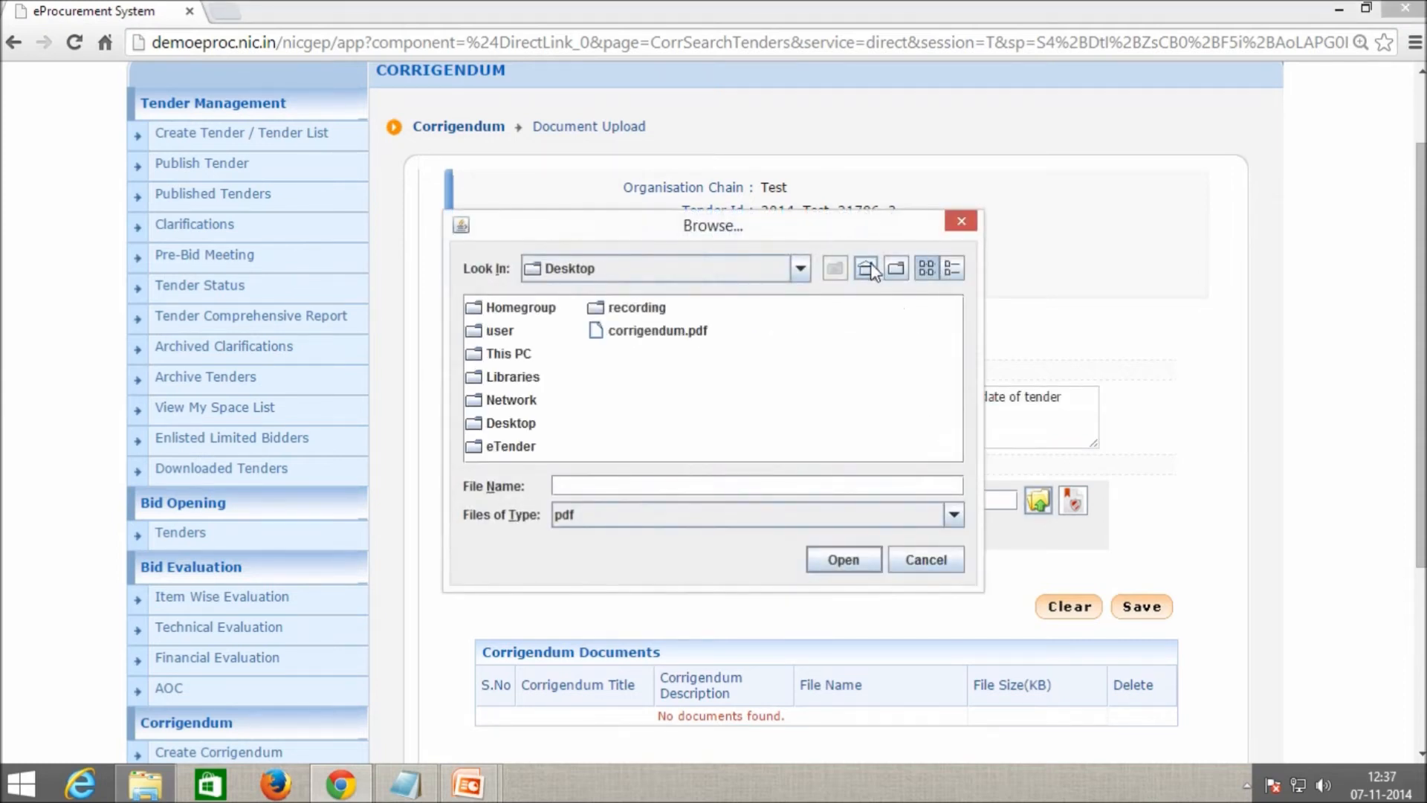
left_click(639, 333)
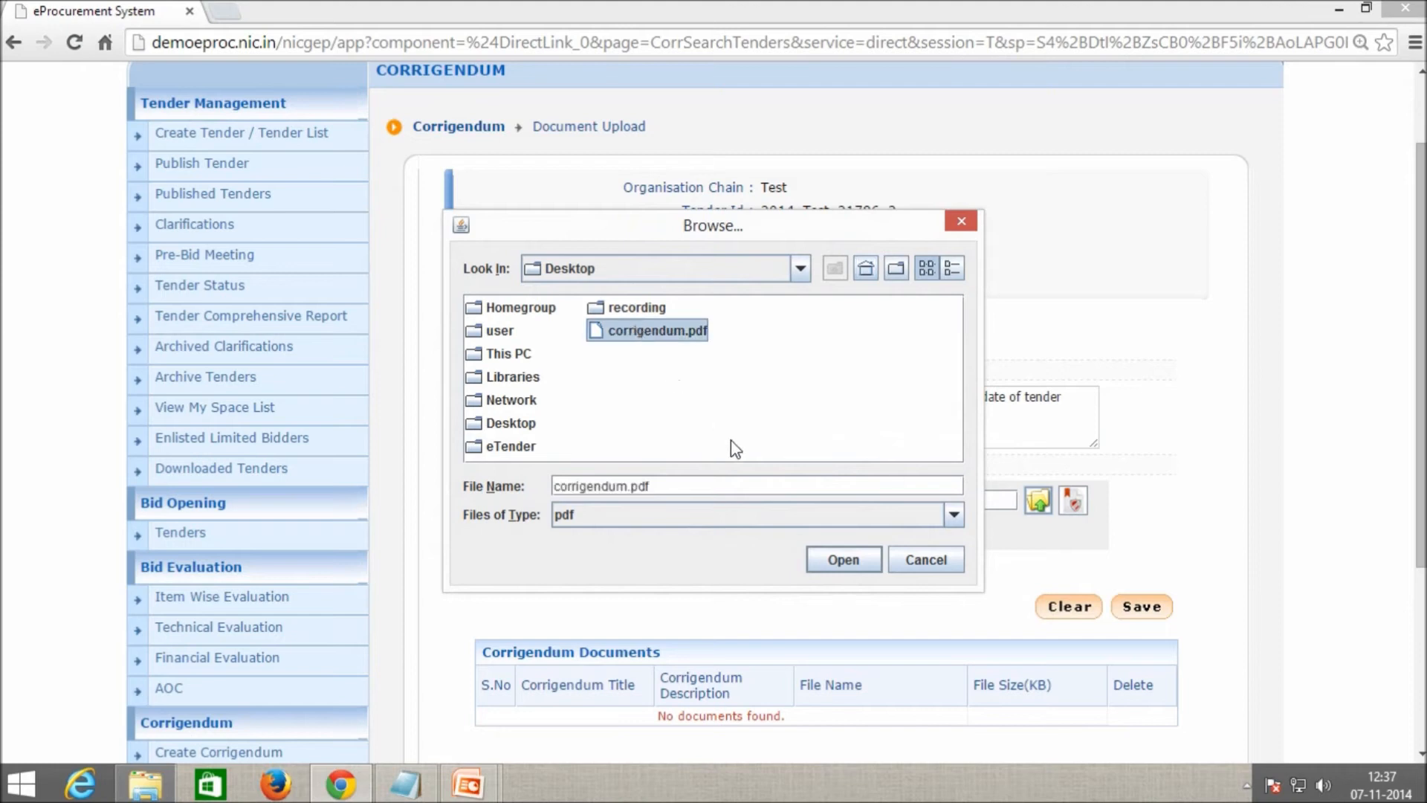
left_click(837, 570)
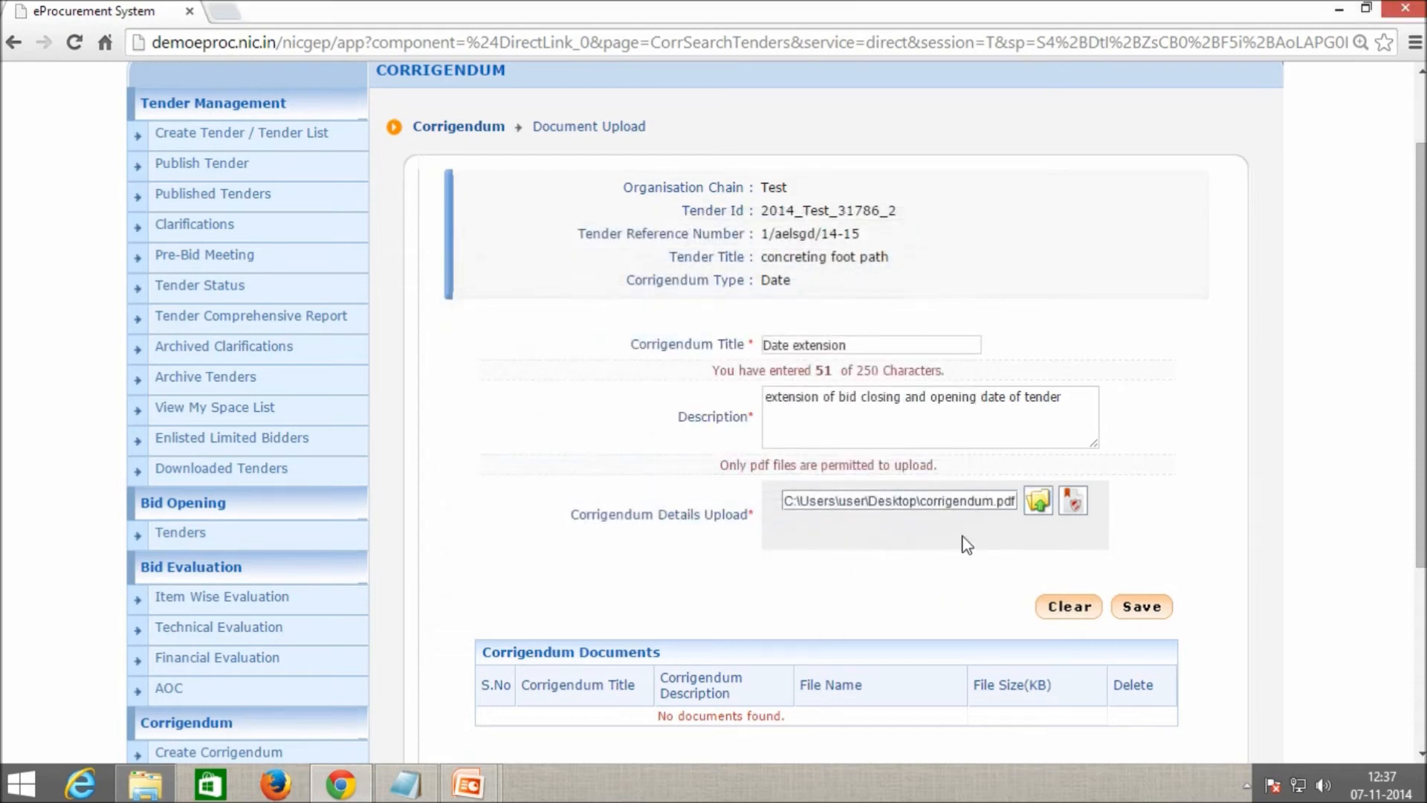
Digitally sign the selected corrigendum.pdf, accepting the risk, allowing the signing application to run and entering the signature token's PIN
left_click(1073, 502)
left_click(687, 492)
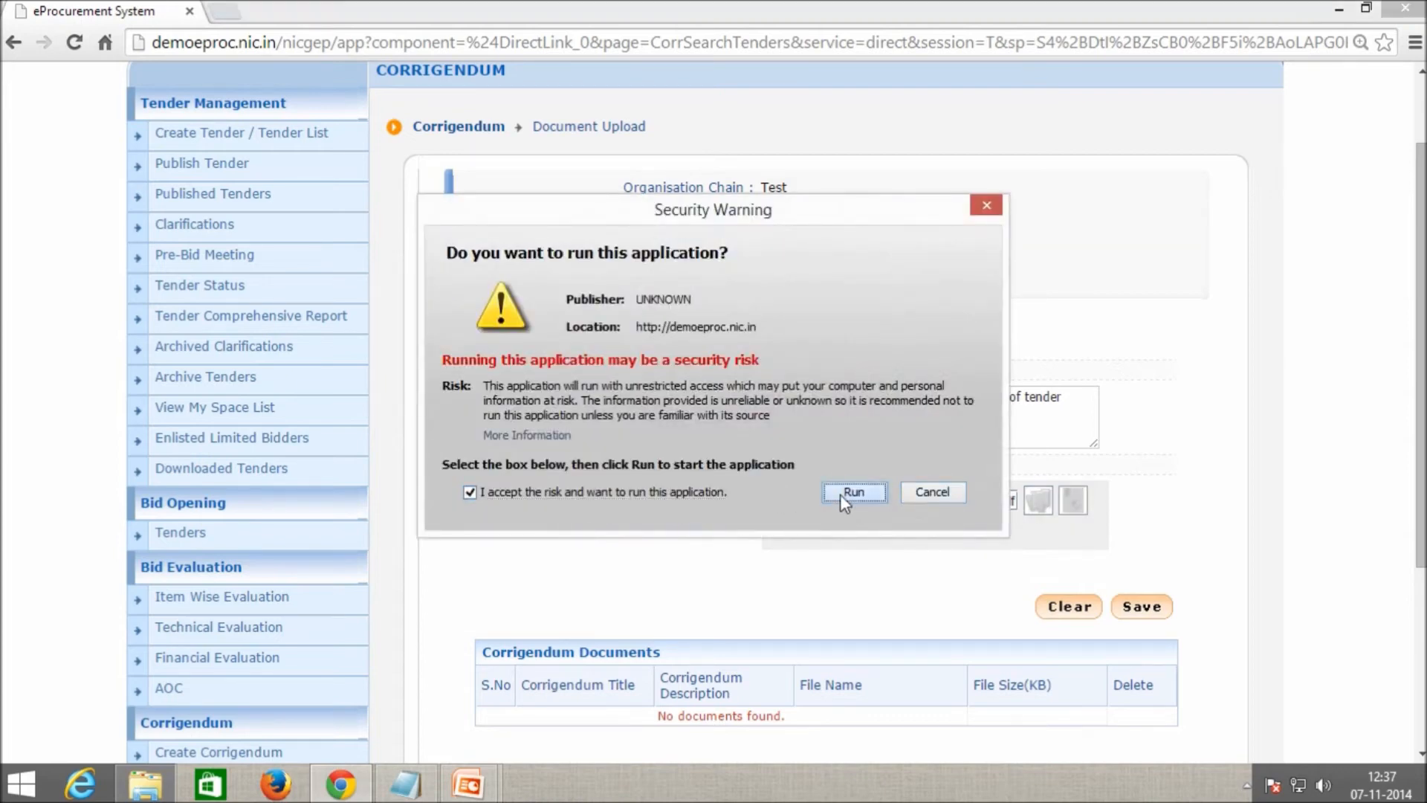
left_click(853, 492)
left_click(714, 493)
left_click(853, 492)
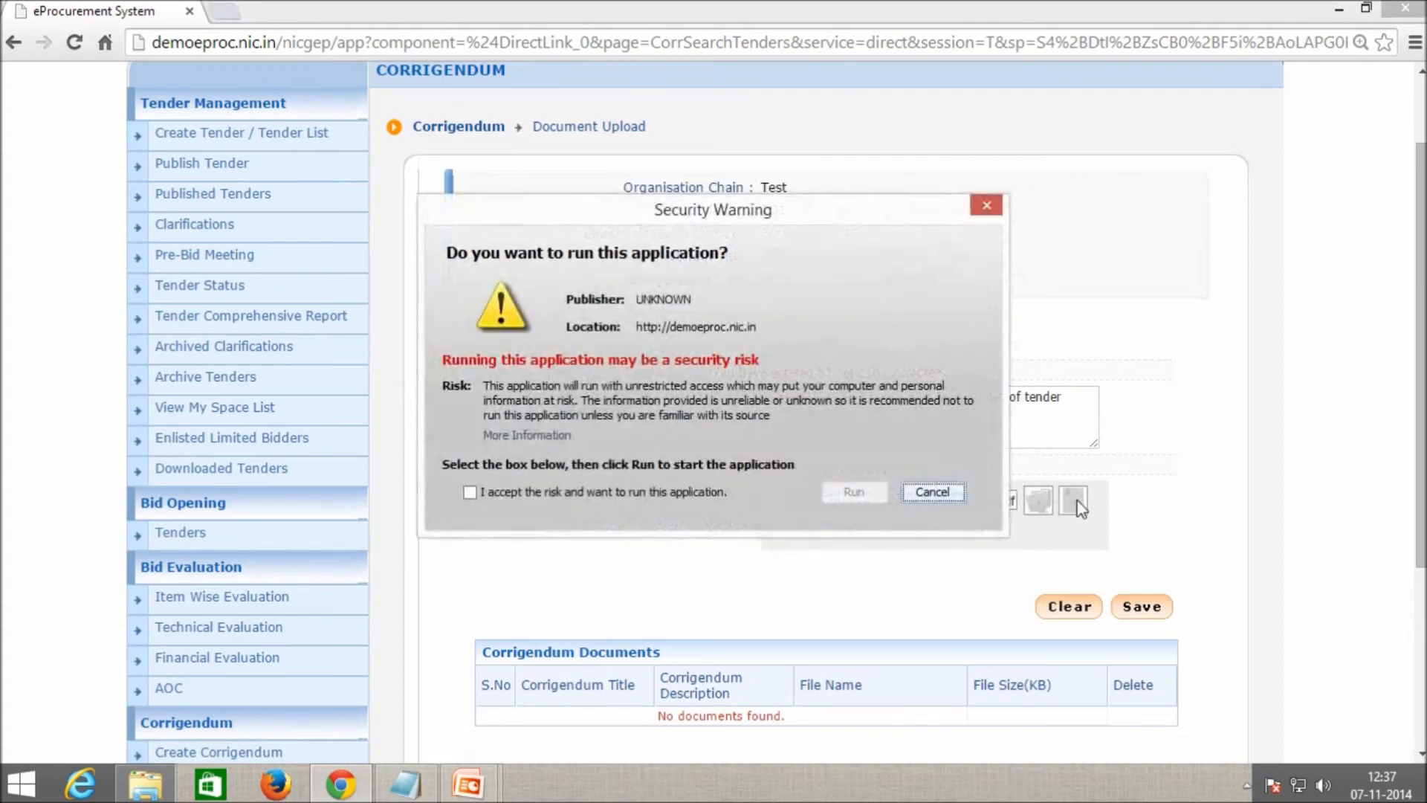
left_click(714, 490)
left_click(856, 491)
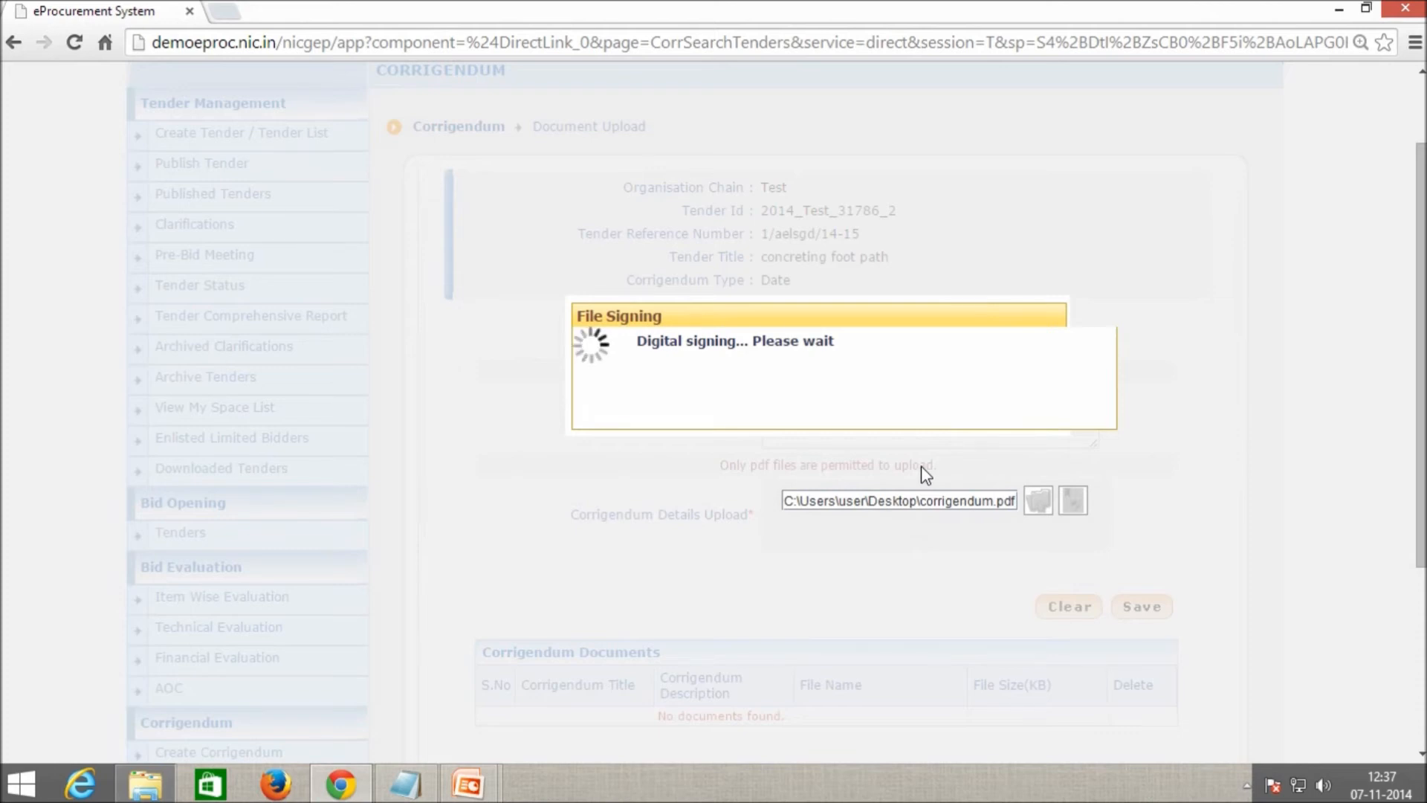
type("****")
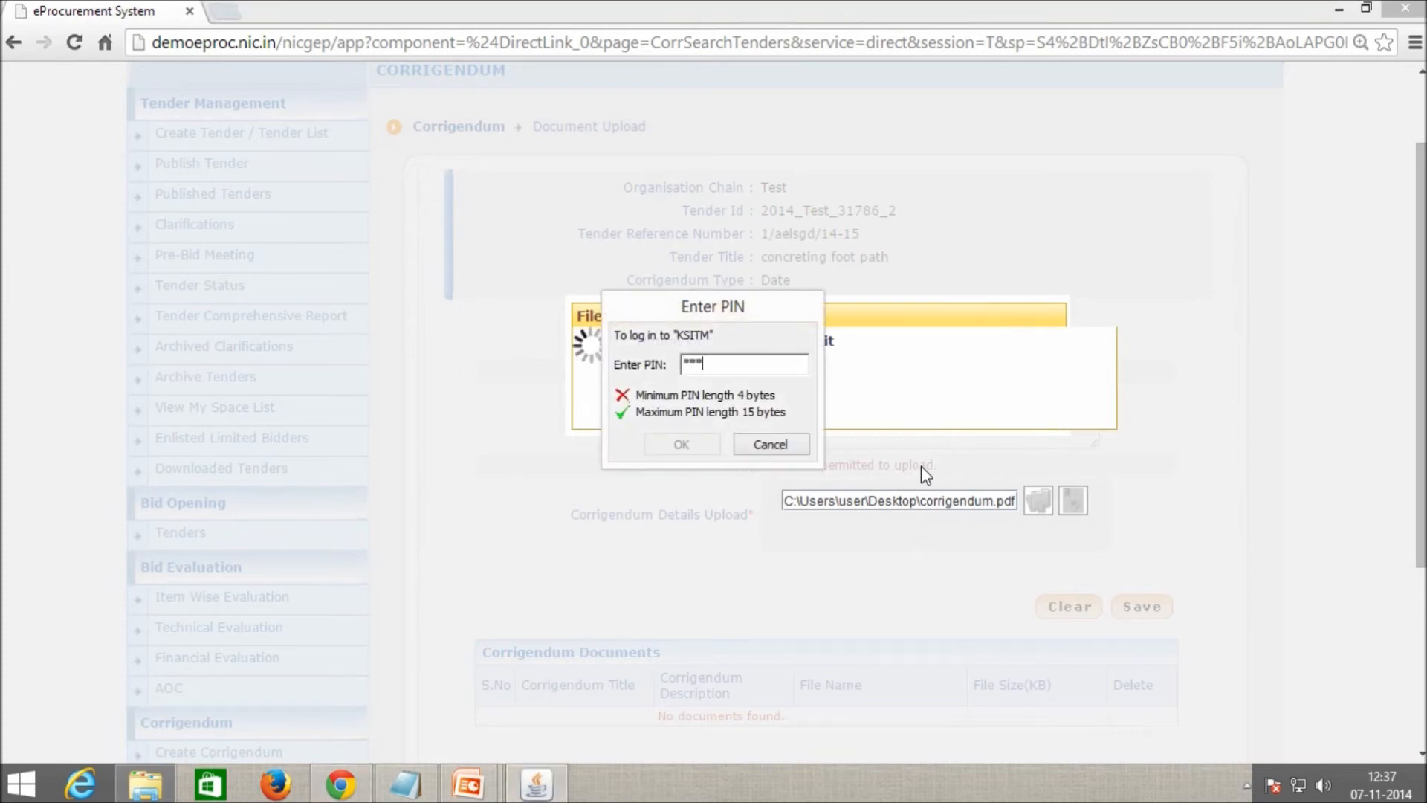
key("Return")
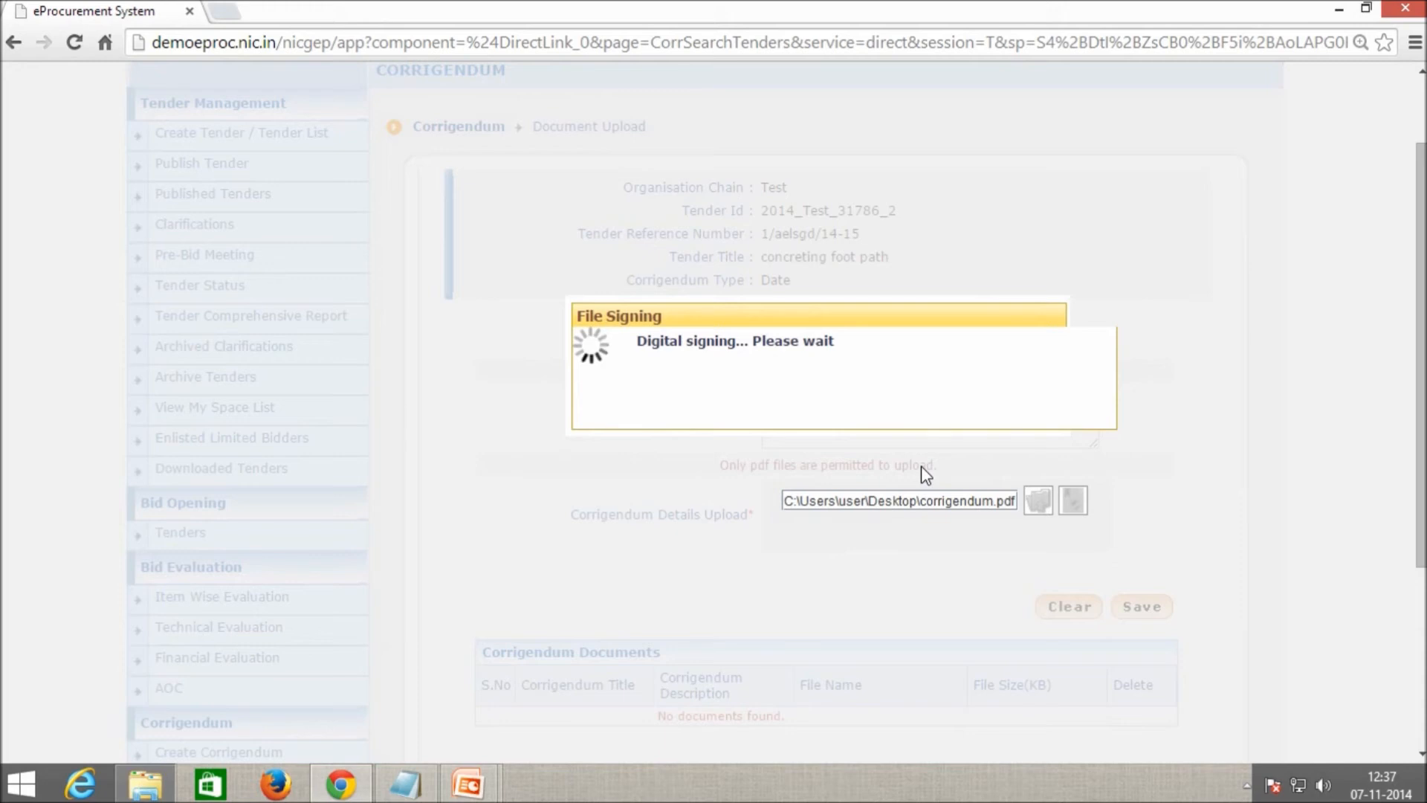
left_click(718, 414)
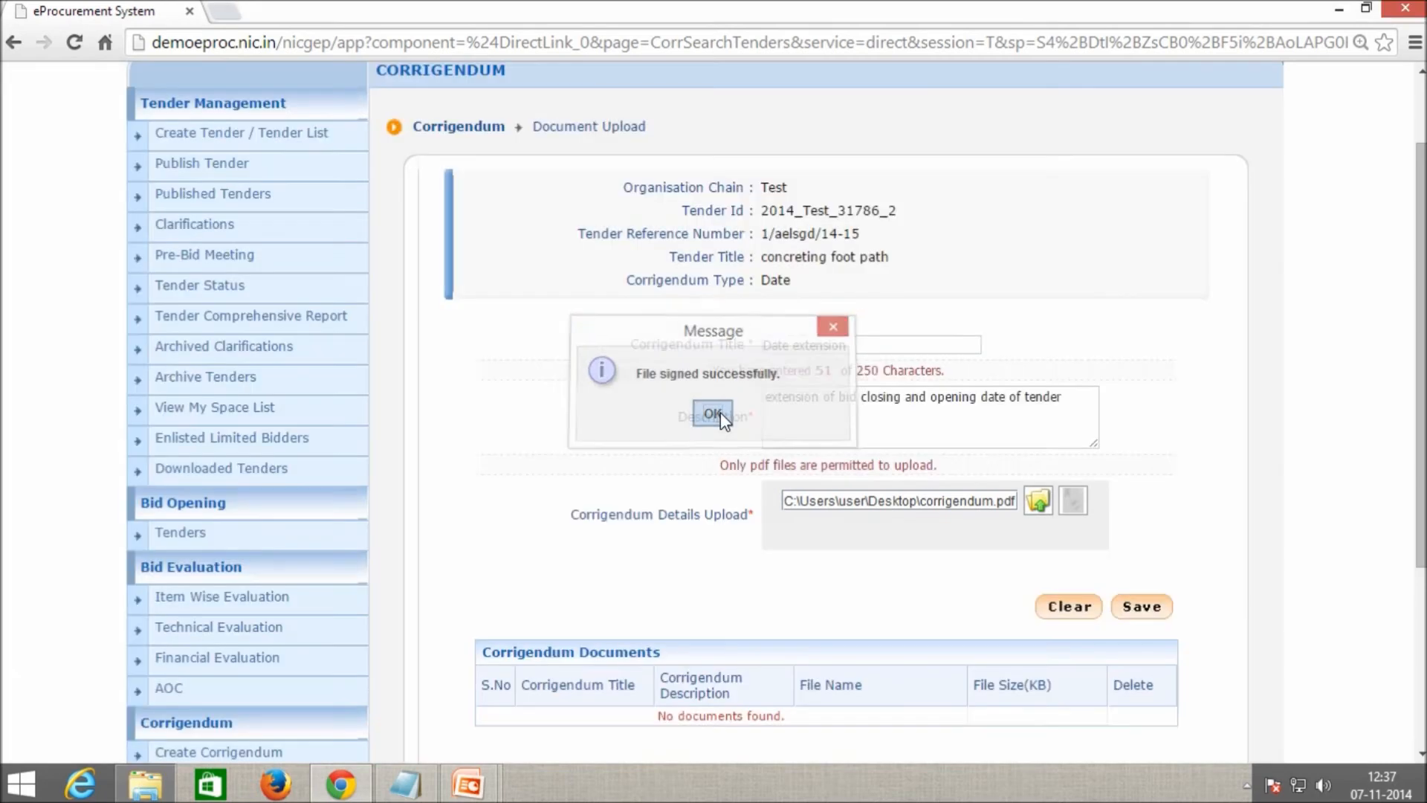
Save the corrigendum entry with its signed PDF to the Corrigendum Documents list
scroll(1106, 527, "down", 2)
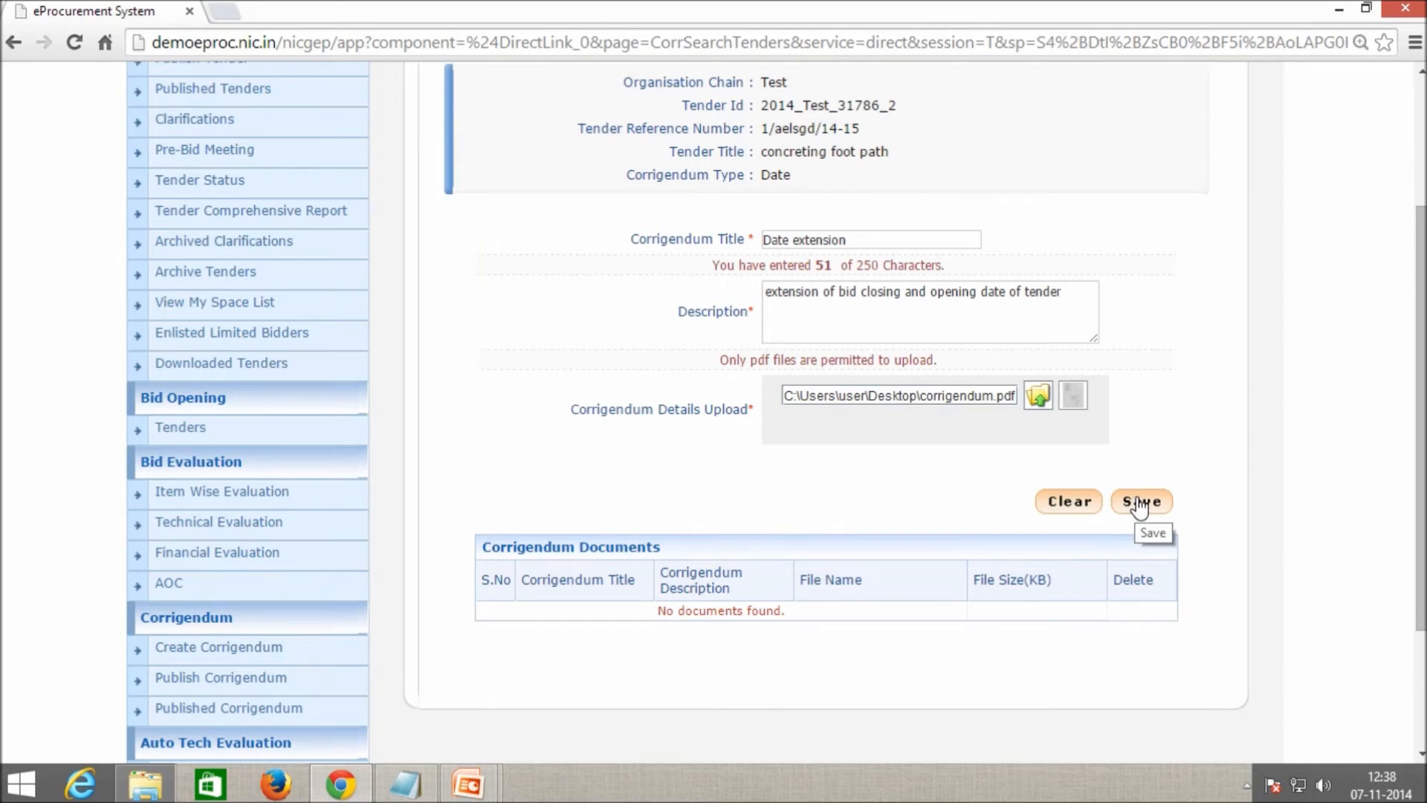
left_click(1141, 504)
scroll(1141, 505, "down", 3)
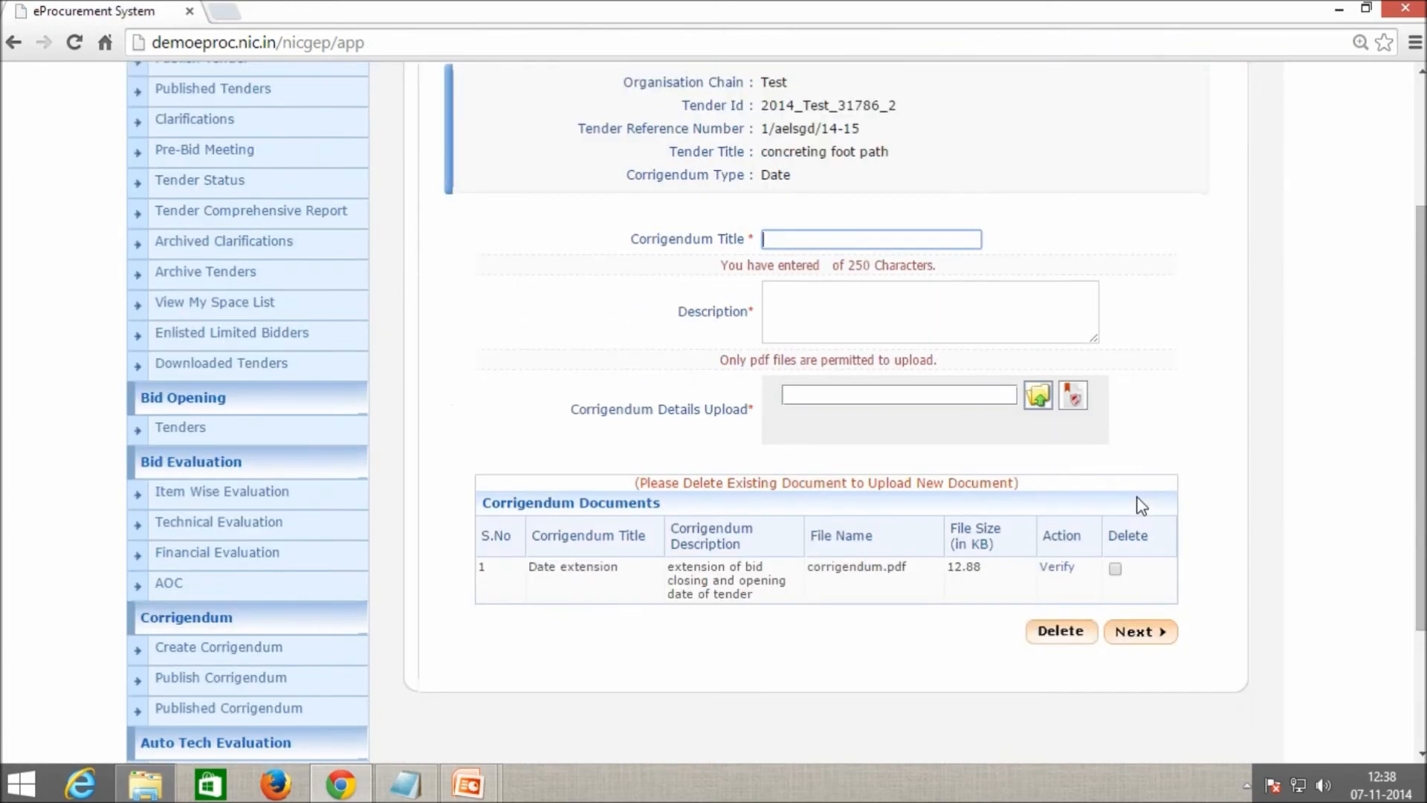
scroll(1140, 505, "down", 1)
double_click(622, 400)
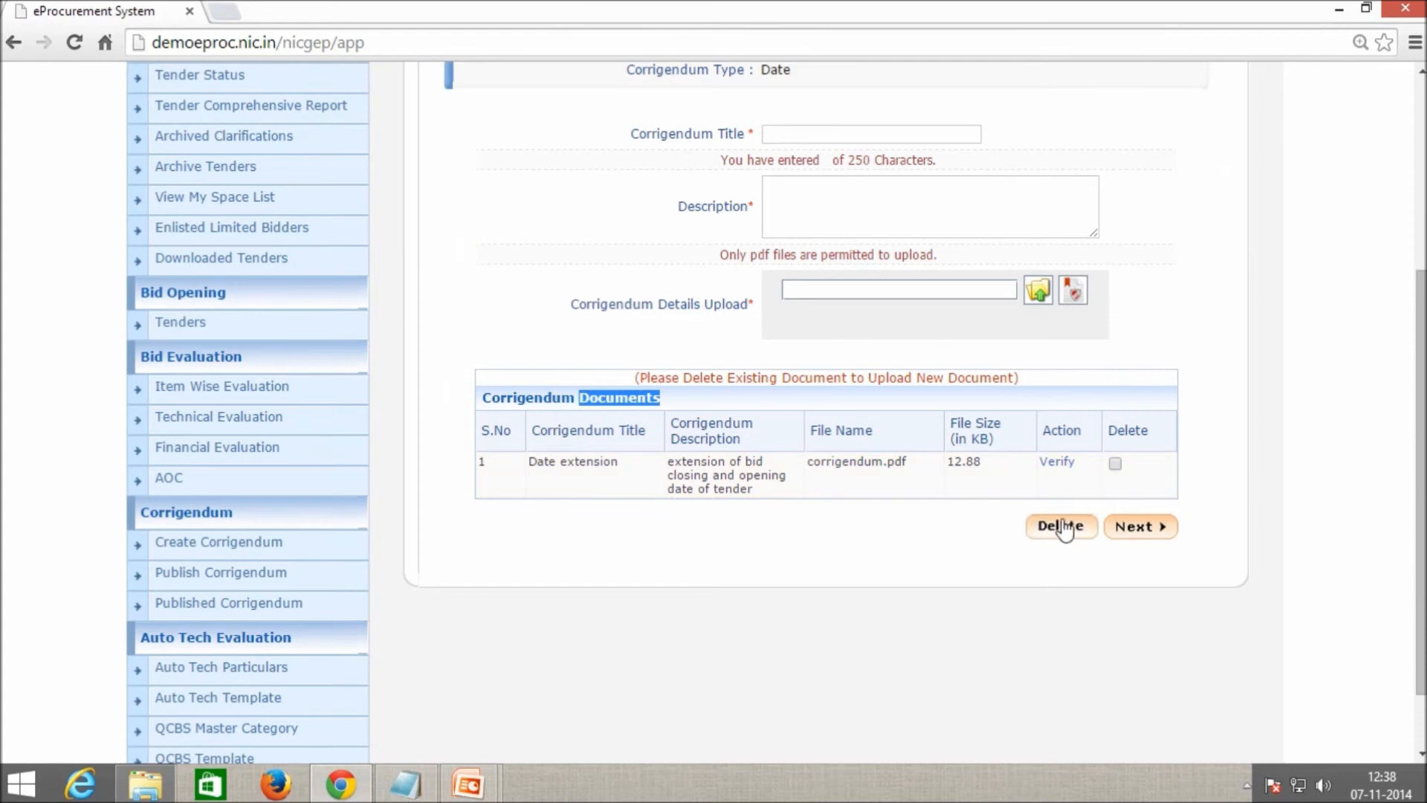
Download corrigendum.pdf for checking, mark it as verified, save the verification and continue to the critical dates
left_click(1048, 467)
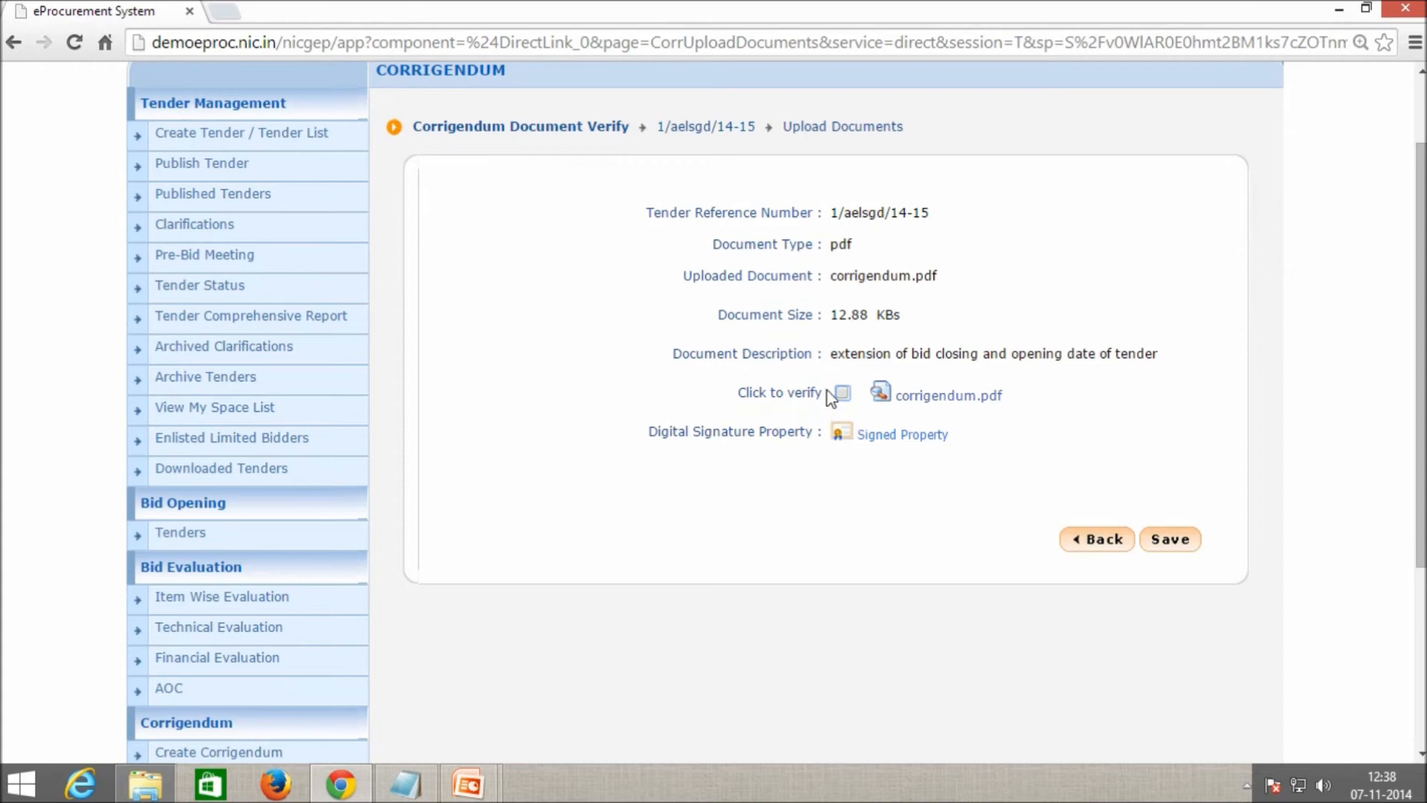
left_click(994, 400)
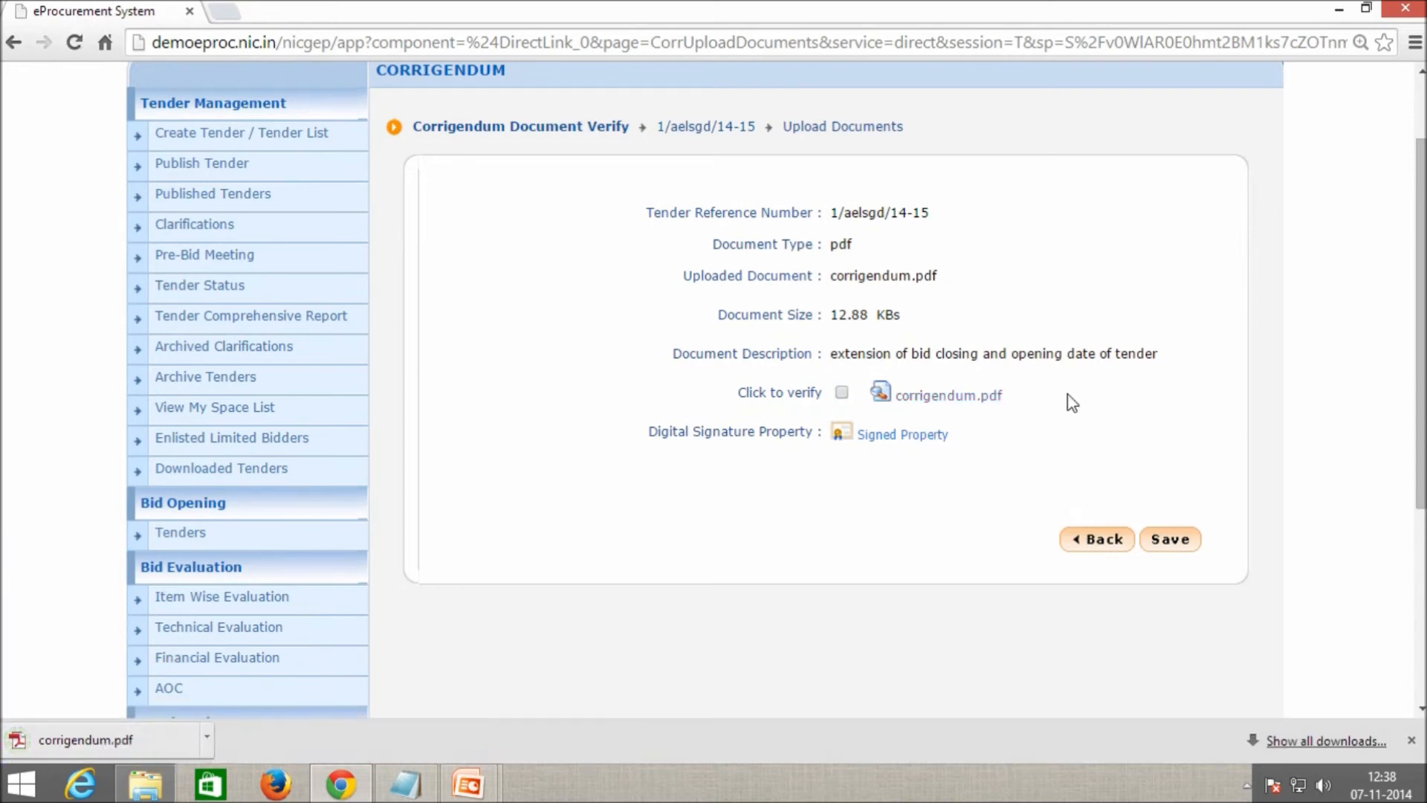
left_click(842, 393)
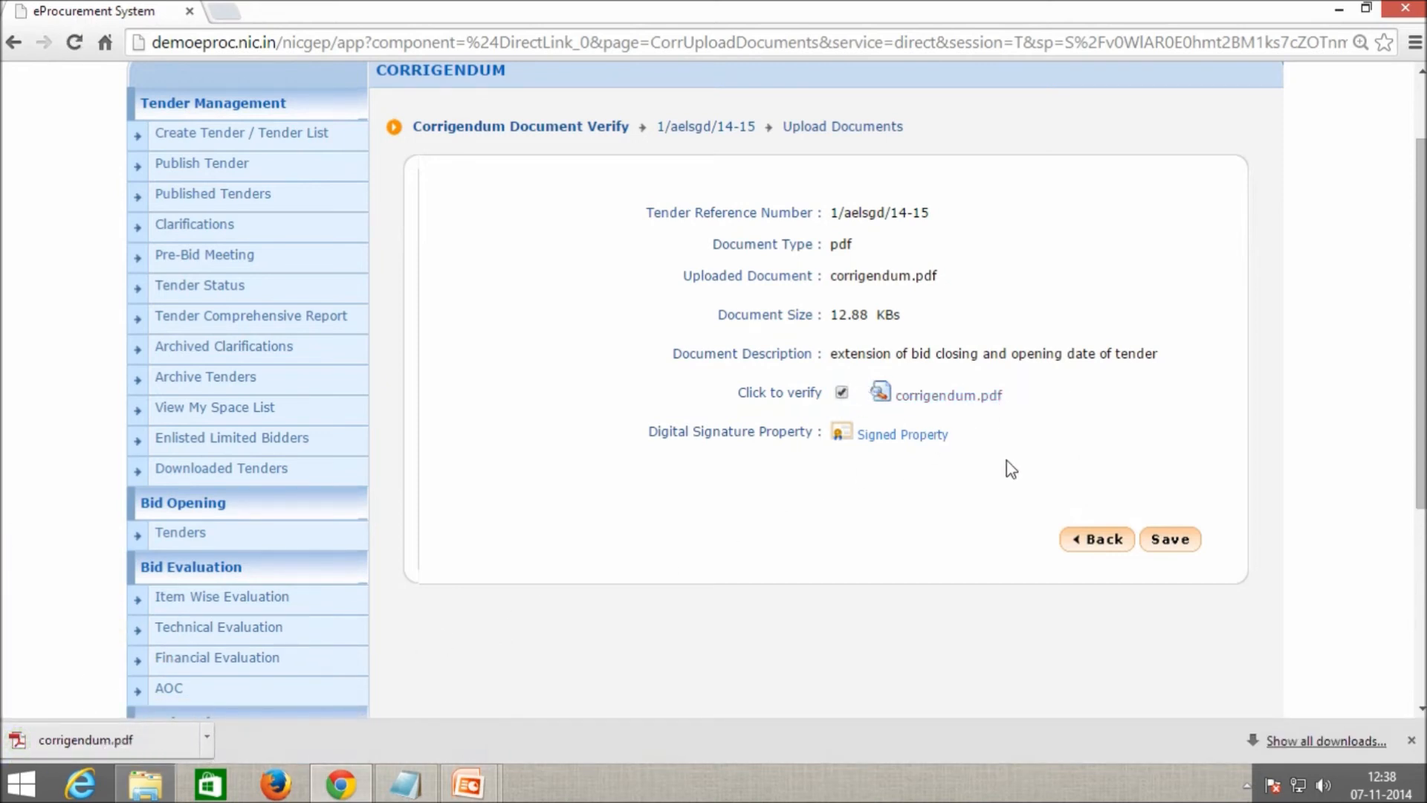
left_click(1159, 544)
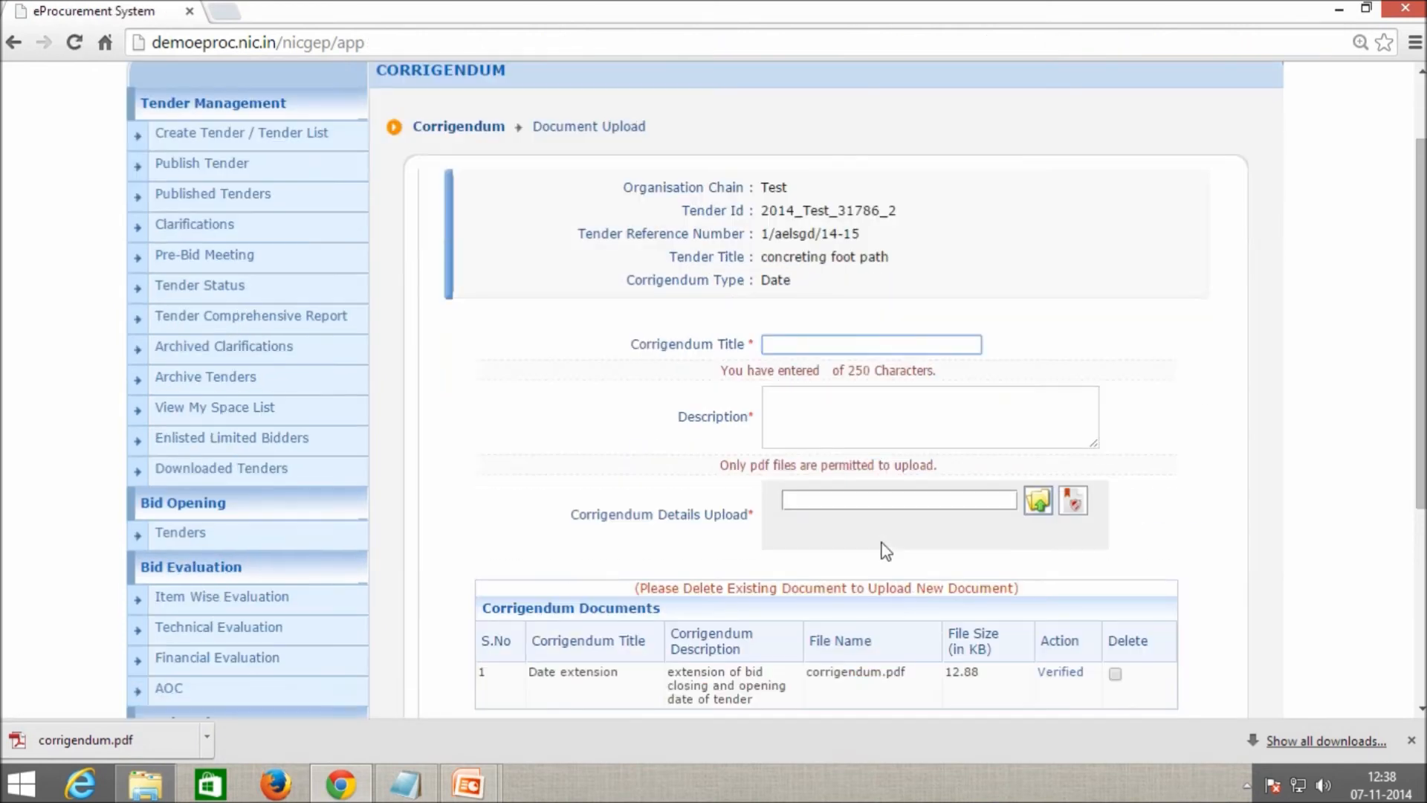
scroll(882, 546, "down", 3)
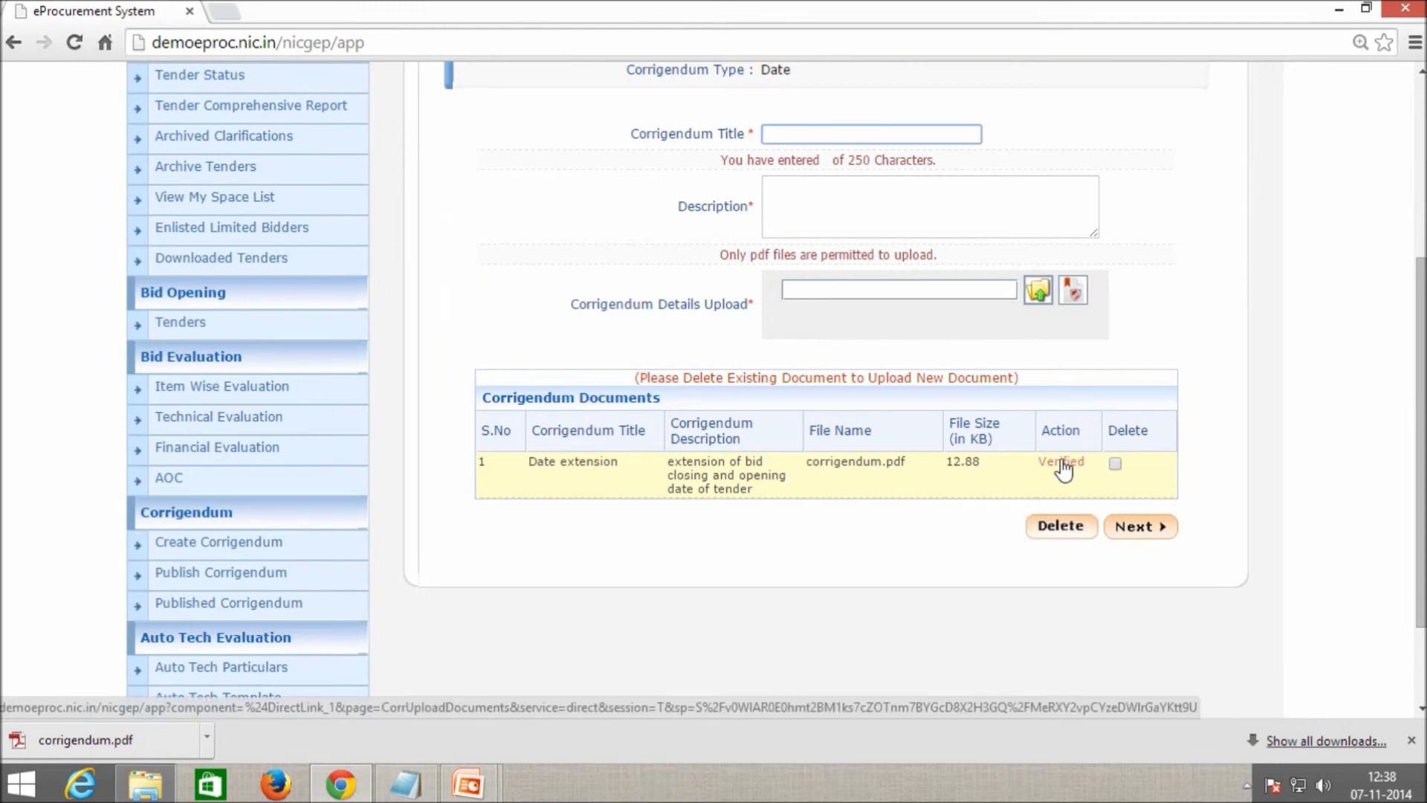
left_click(1128, 534)
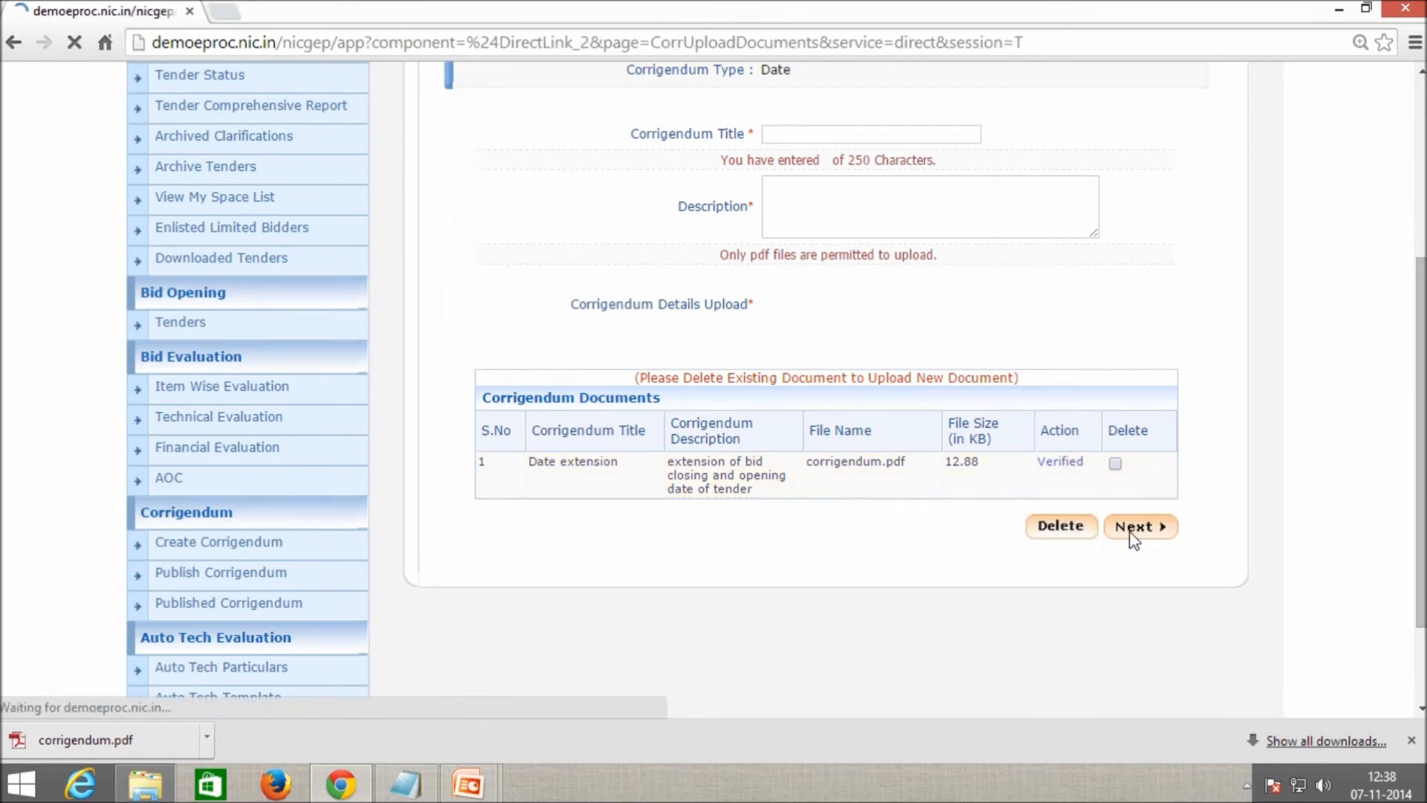
Try to submit the critical dates with bid submission closing and bid opening both set to 09/11/2014
scroll(954, 453, "down", 2)
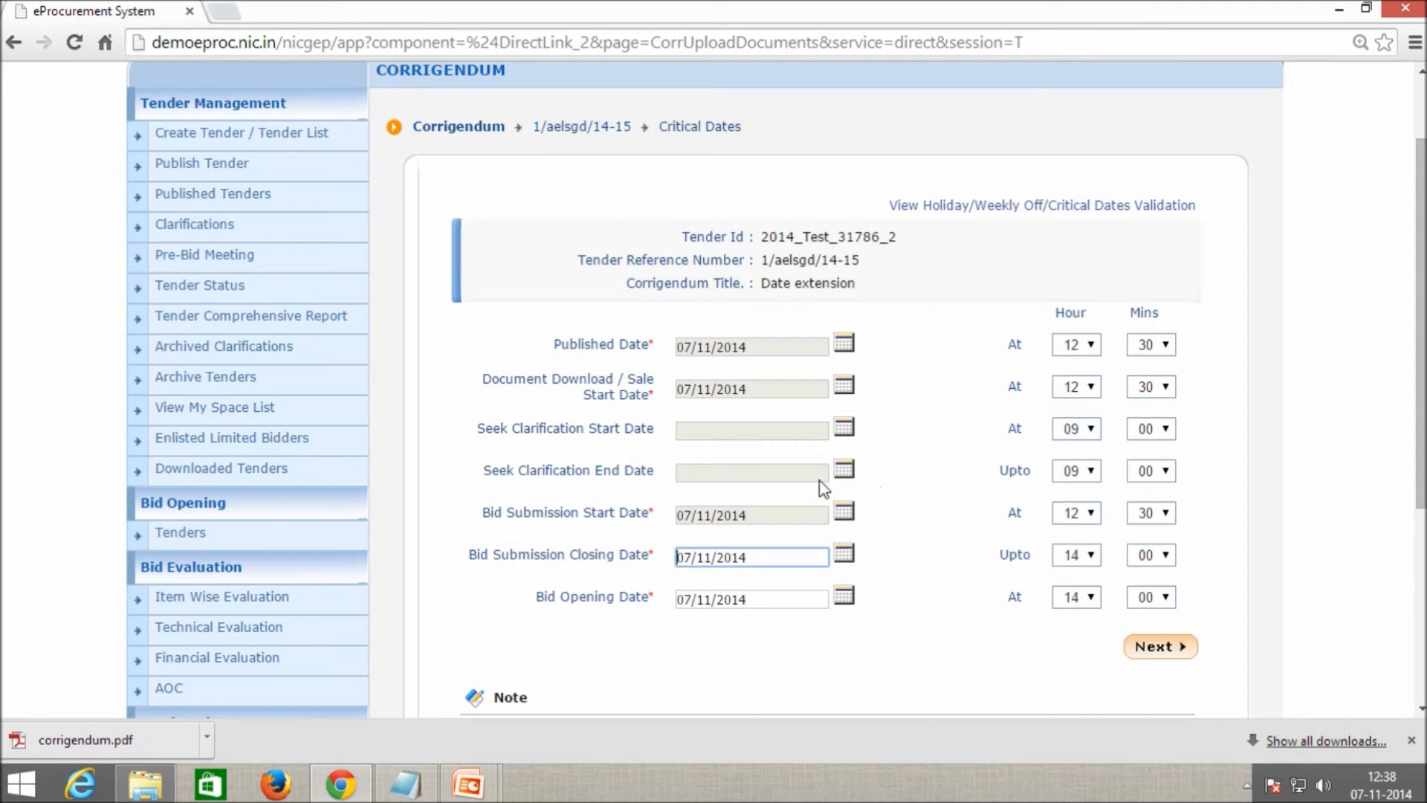
left_click(791, 511)
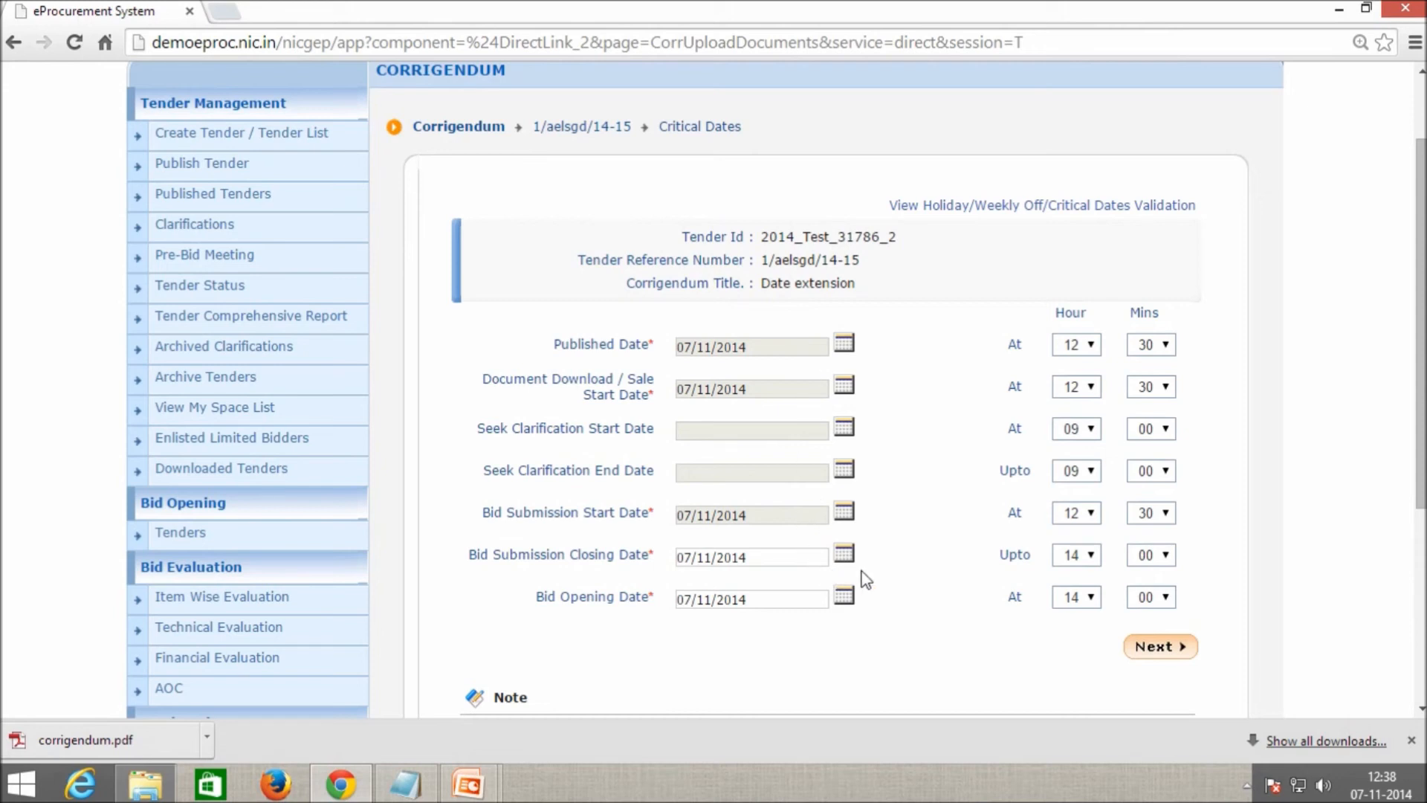
scroll(911, 554, "down", 2)
left_click(844, 448)
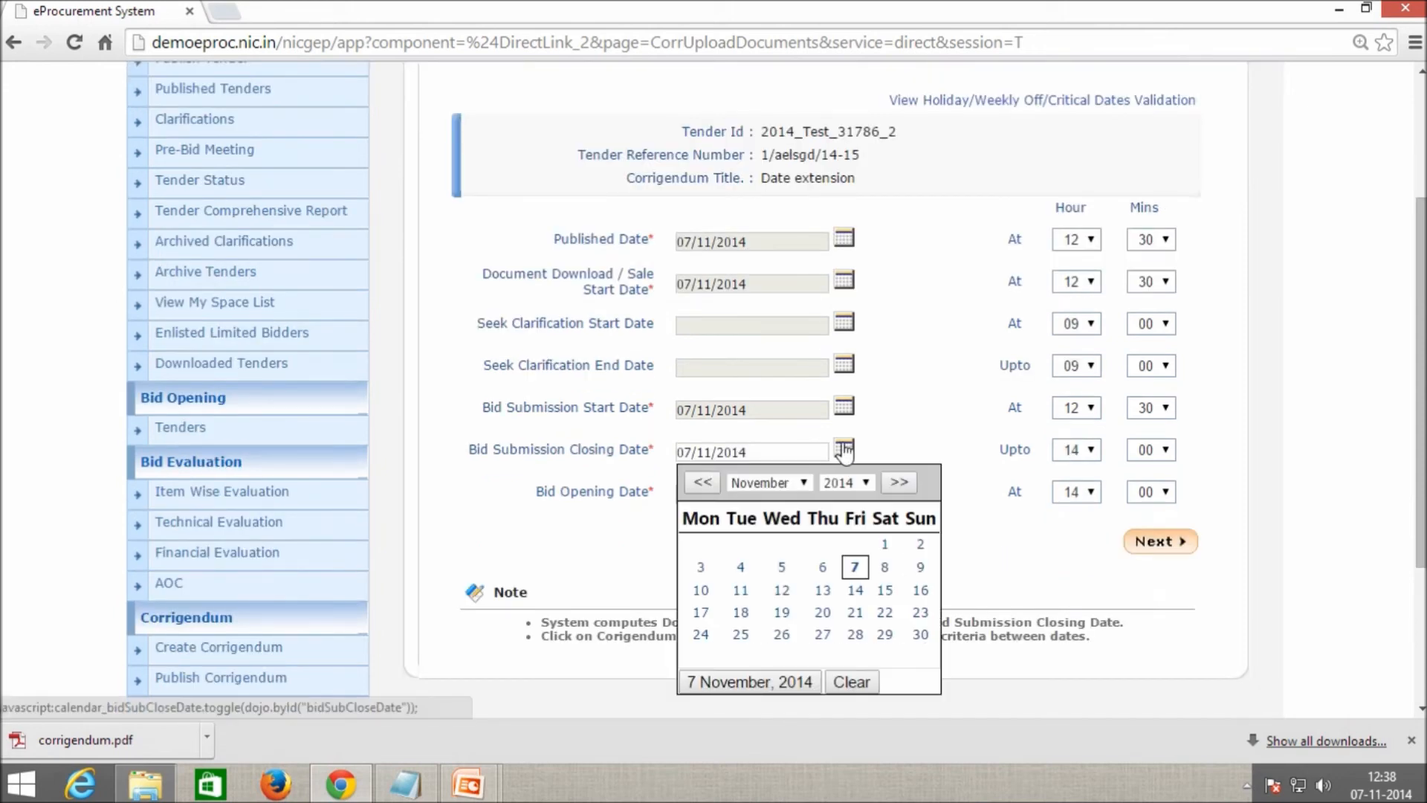
left_click(921, 567)
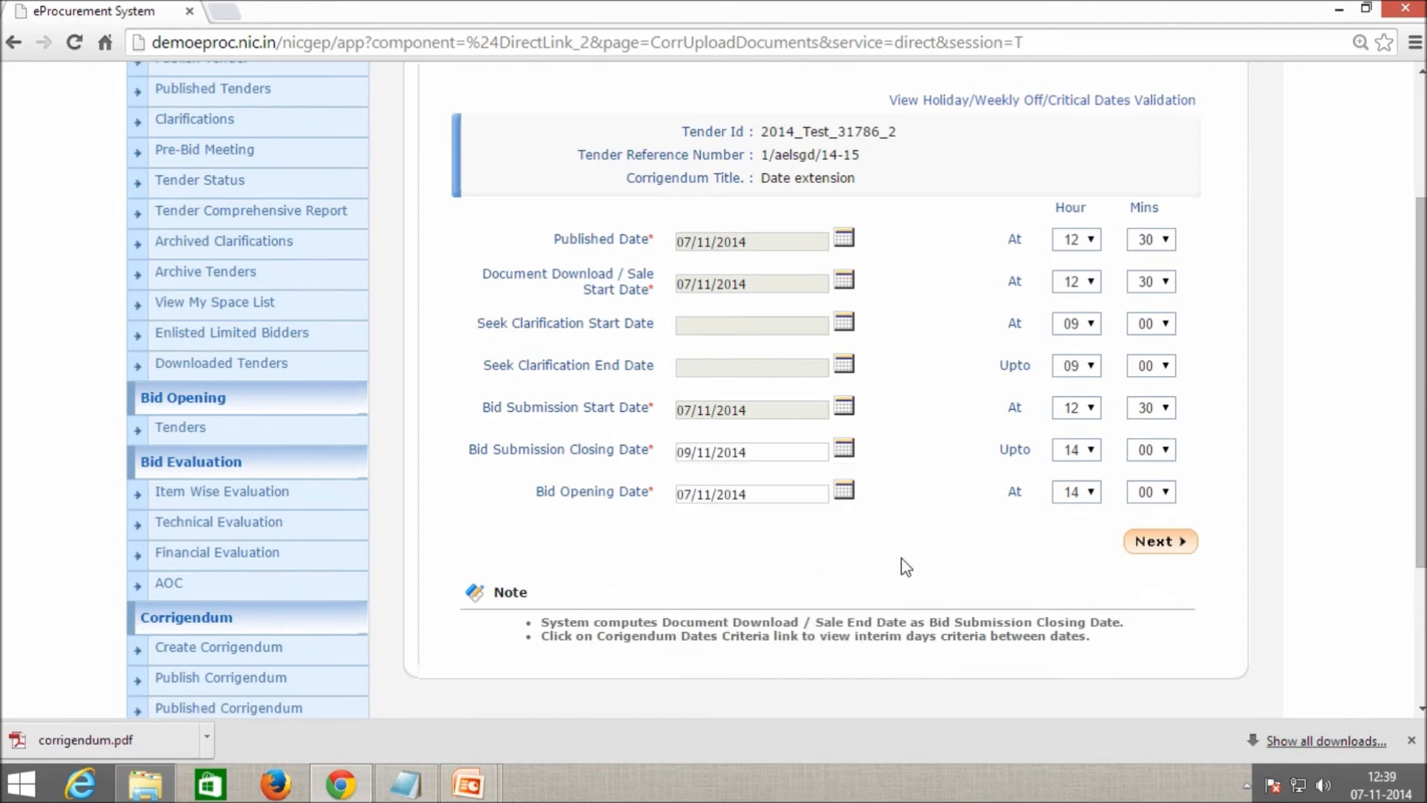
left_click(843, 490)
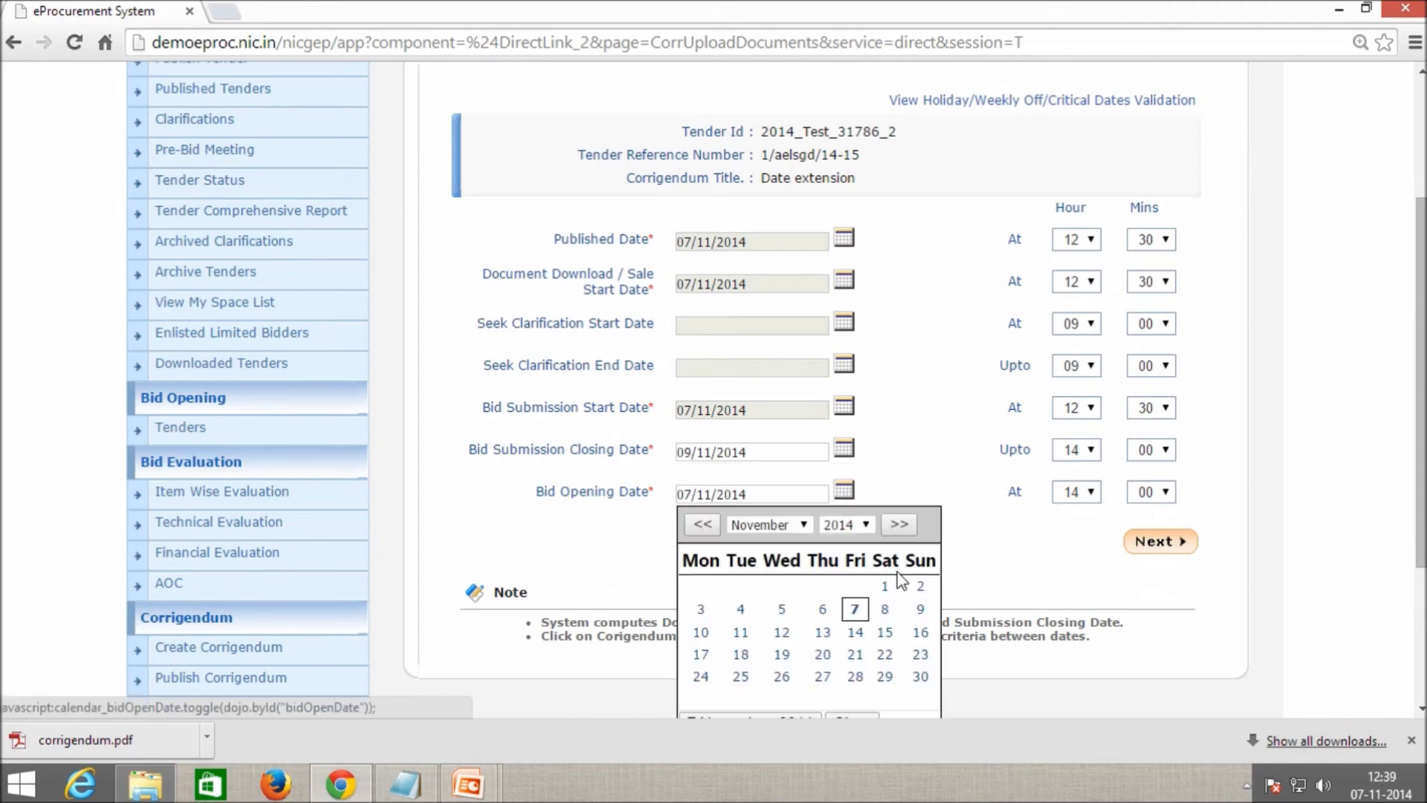
left_click(919, 609)
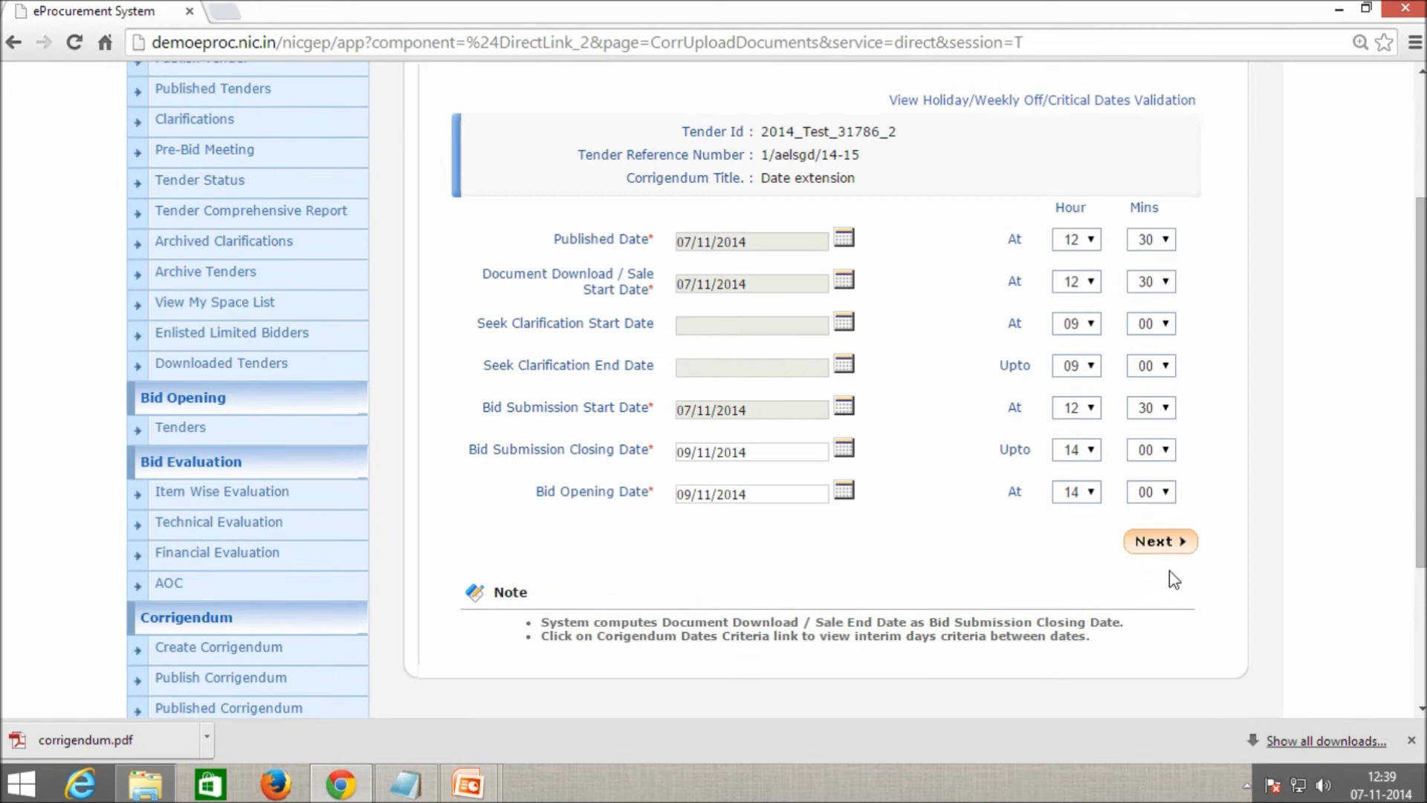
left_click(1180, 545)
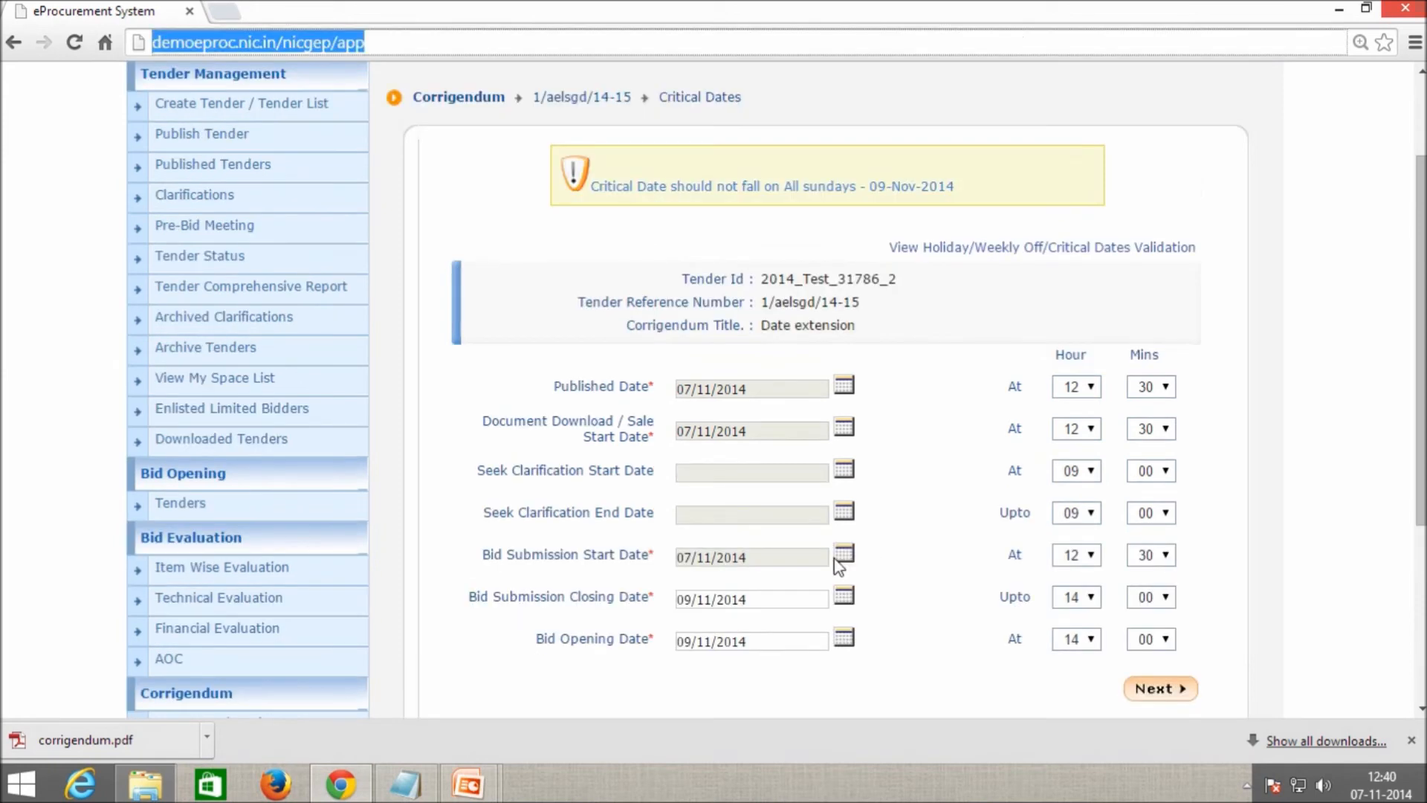
Set the bid submission closing date and the bid opening date to 10/11/2014 and submit the critical dates
left_click(844, 597)
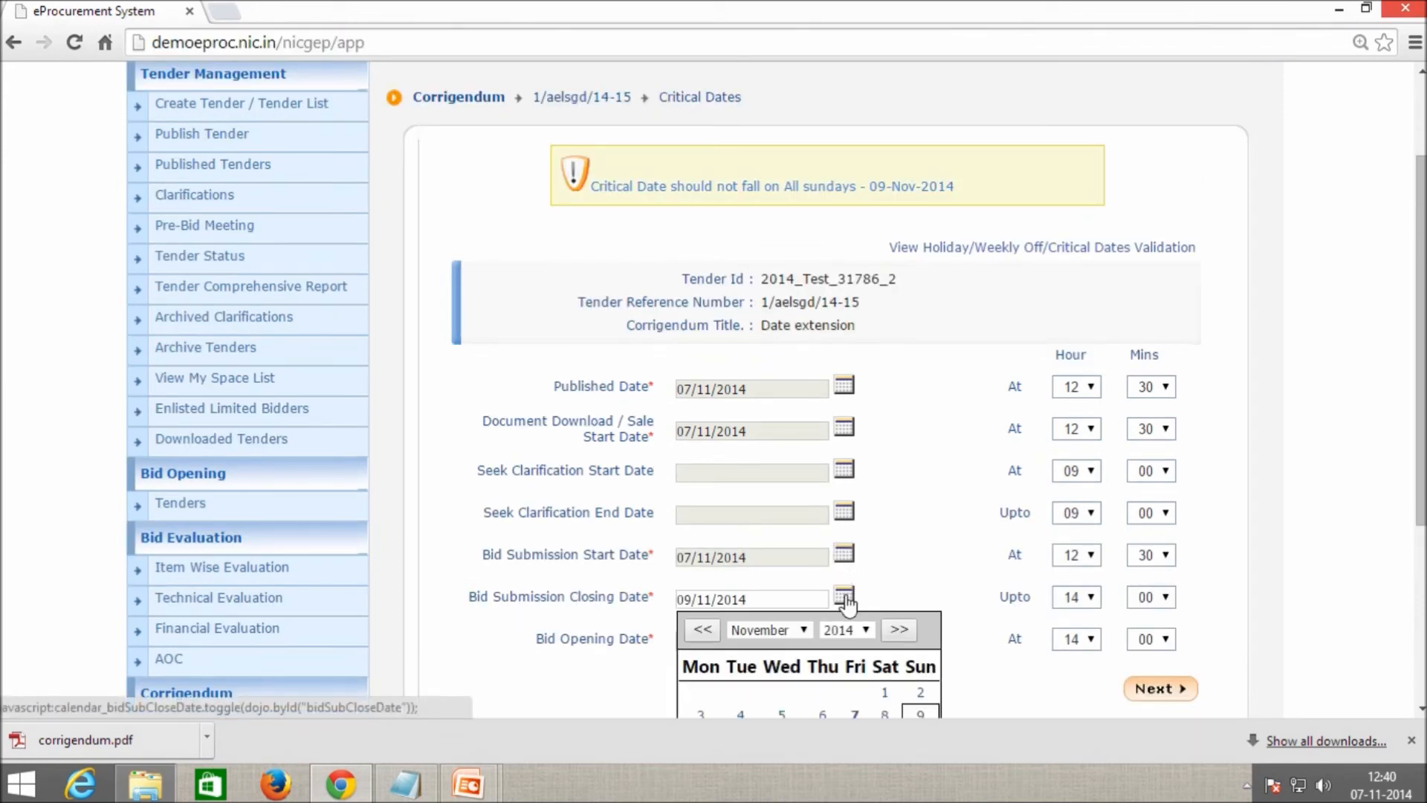
scroll(847, 604, "down", 3)
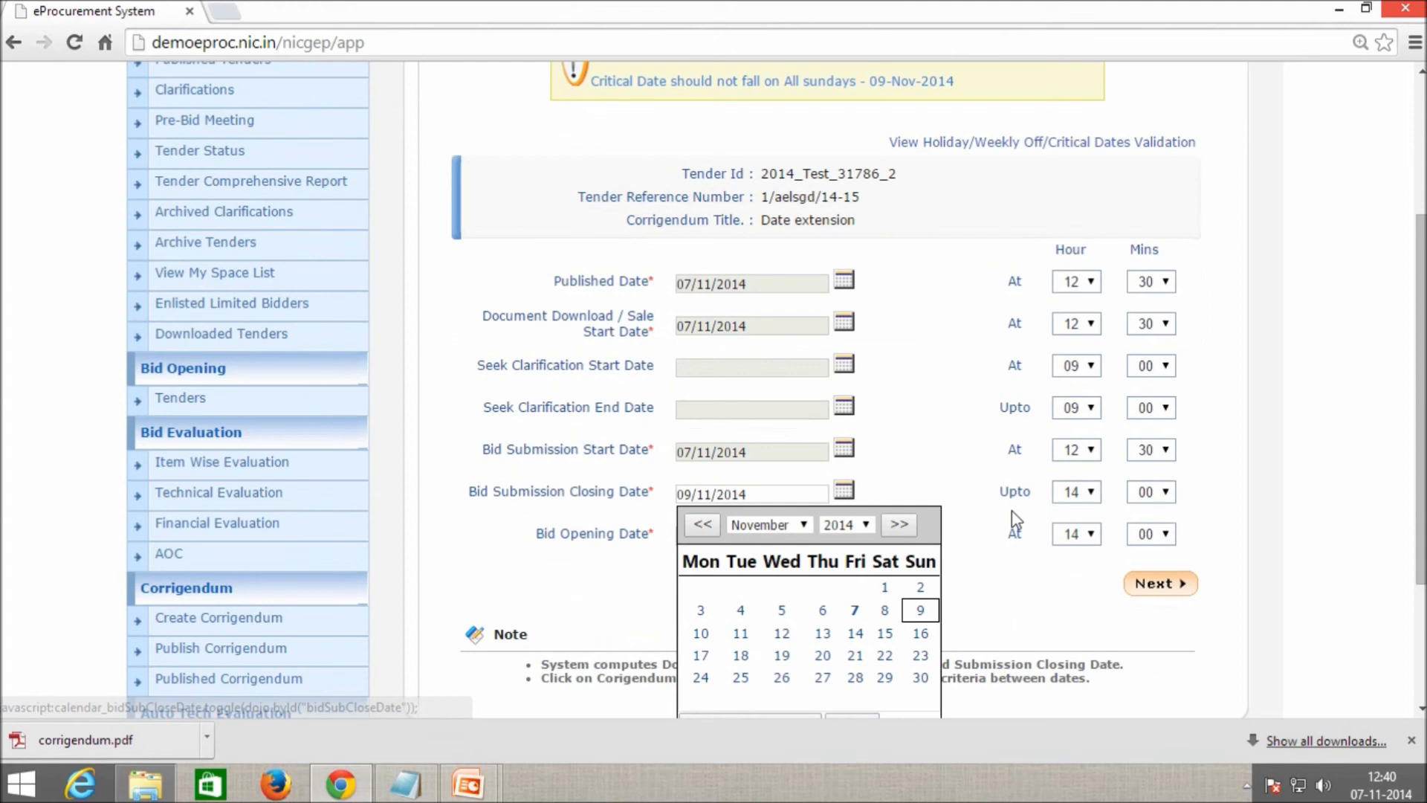
left_click(700, 634)
left_click(852, 531)
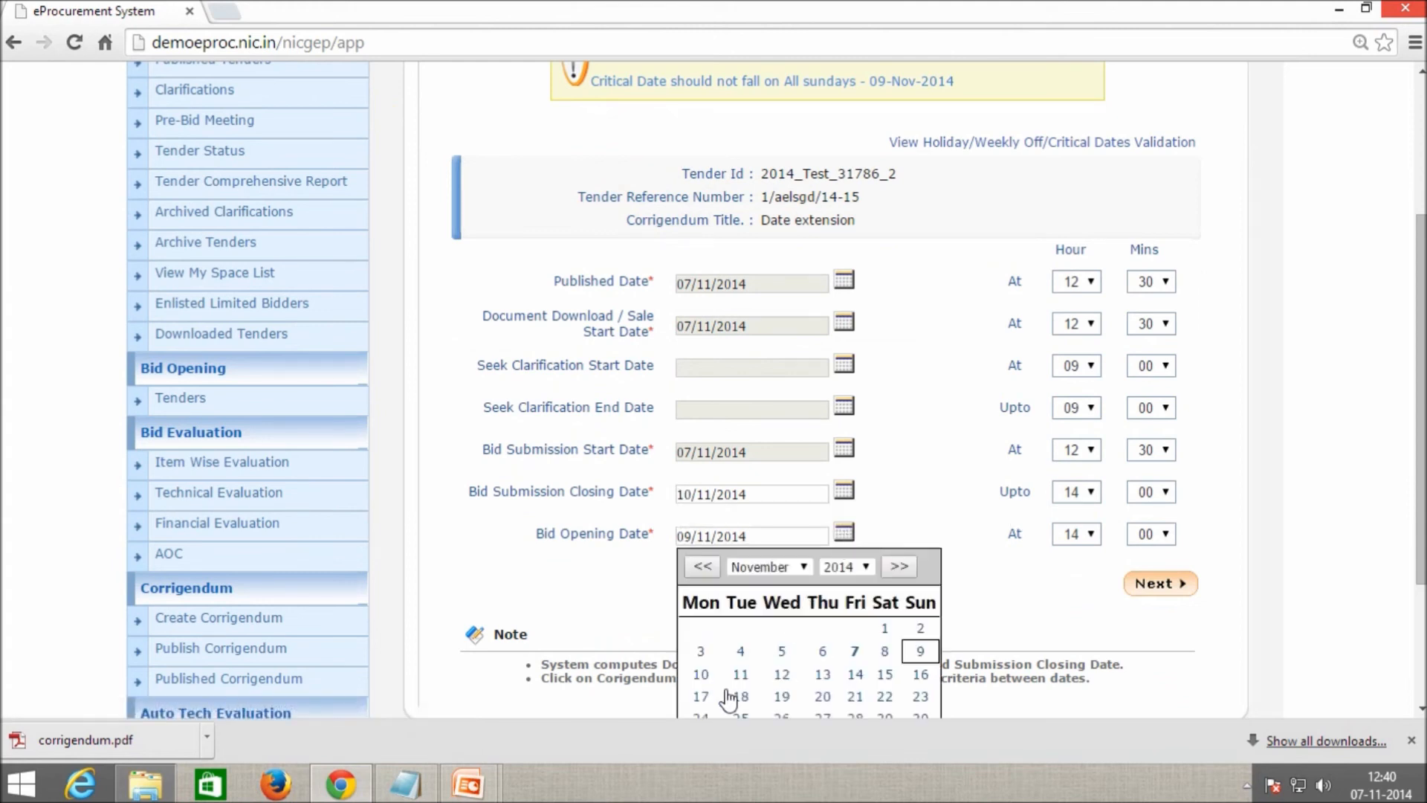
left_click(702, 673)
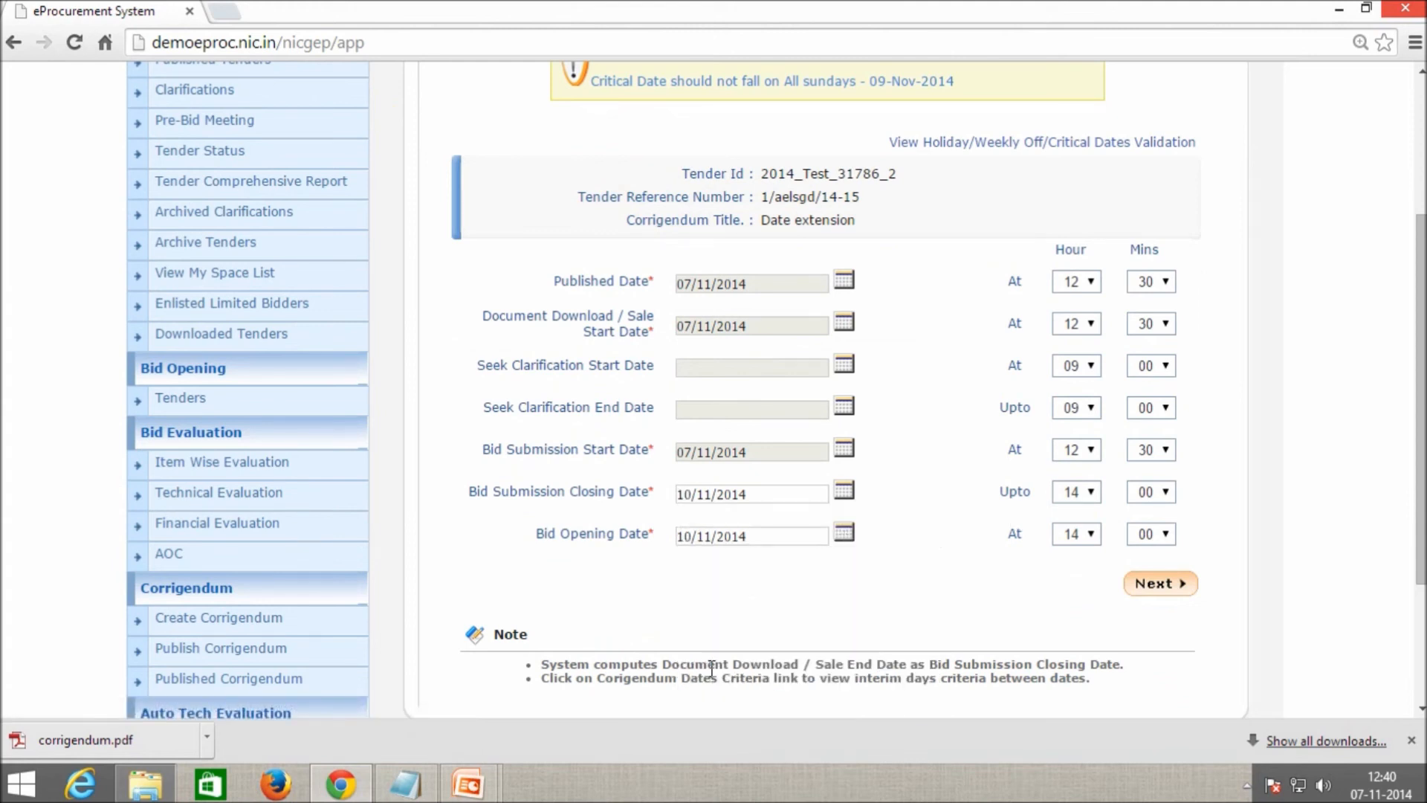
left_click(1161, 594)
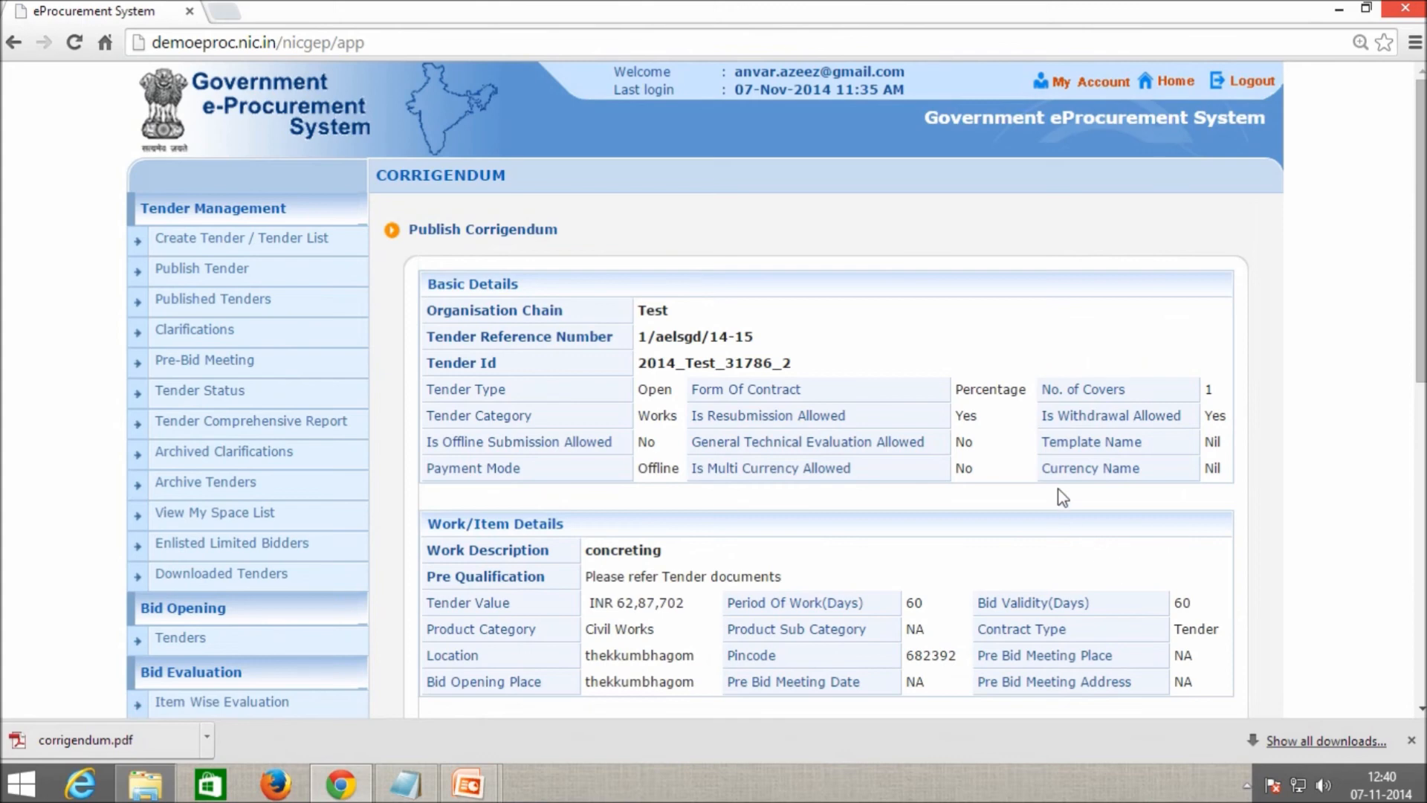
Review the corrigendum summary, comparing the original critical dates with the corrigendum document details and its critical dates
scroll(1063, 498, "down", 9)
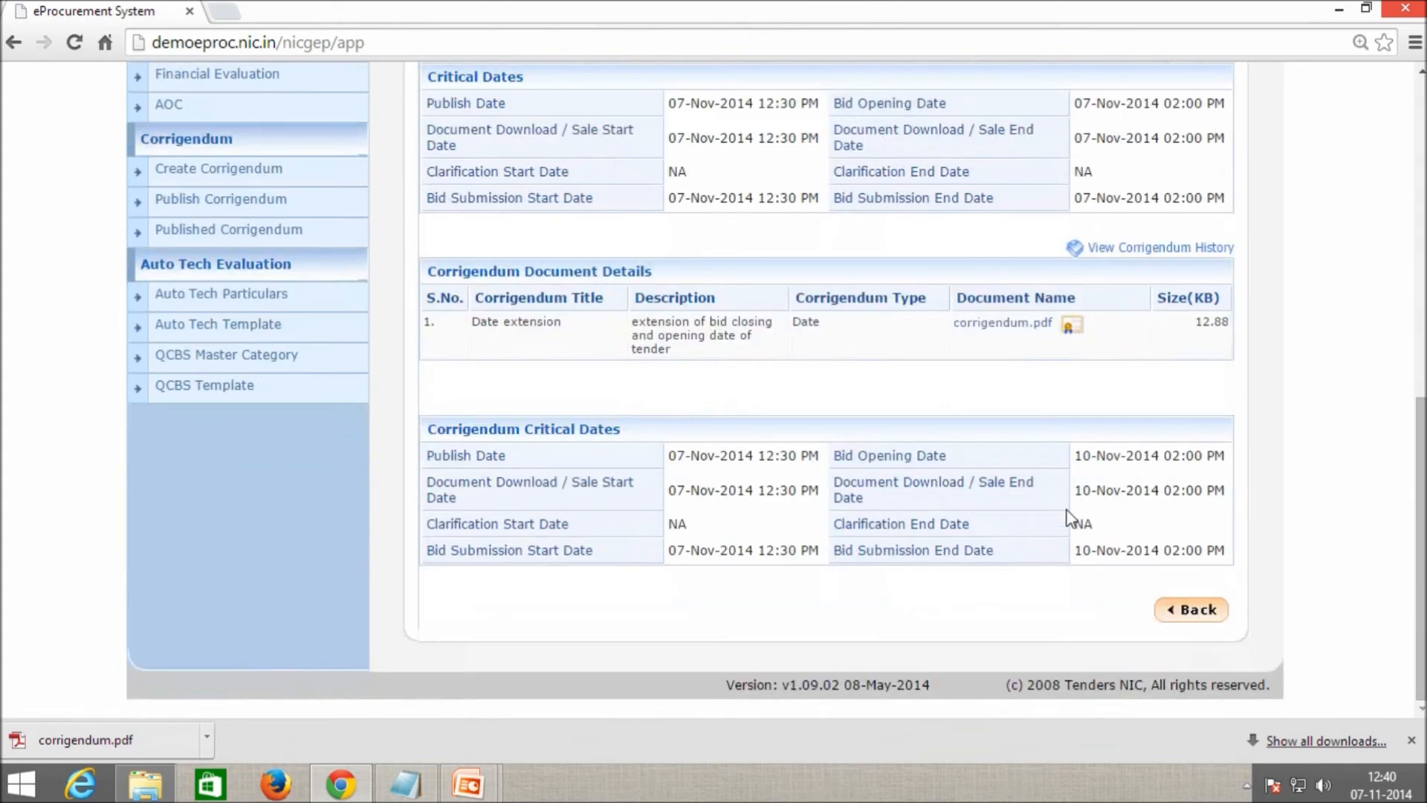
scroll(1070, 520, "up", 10)
scroll(1070, 521, "down", 1)
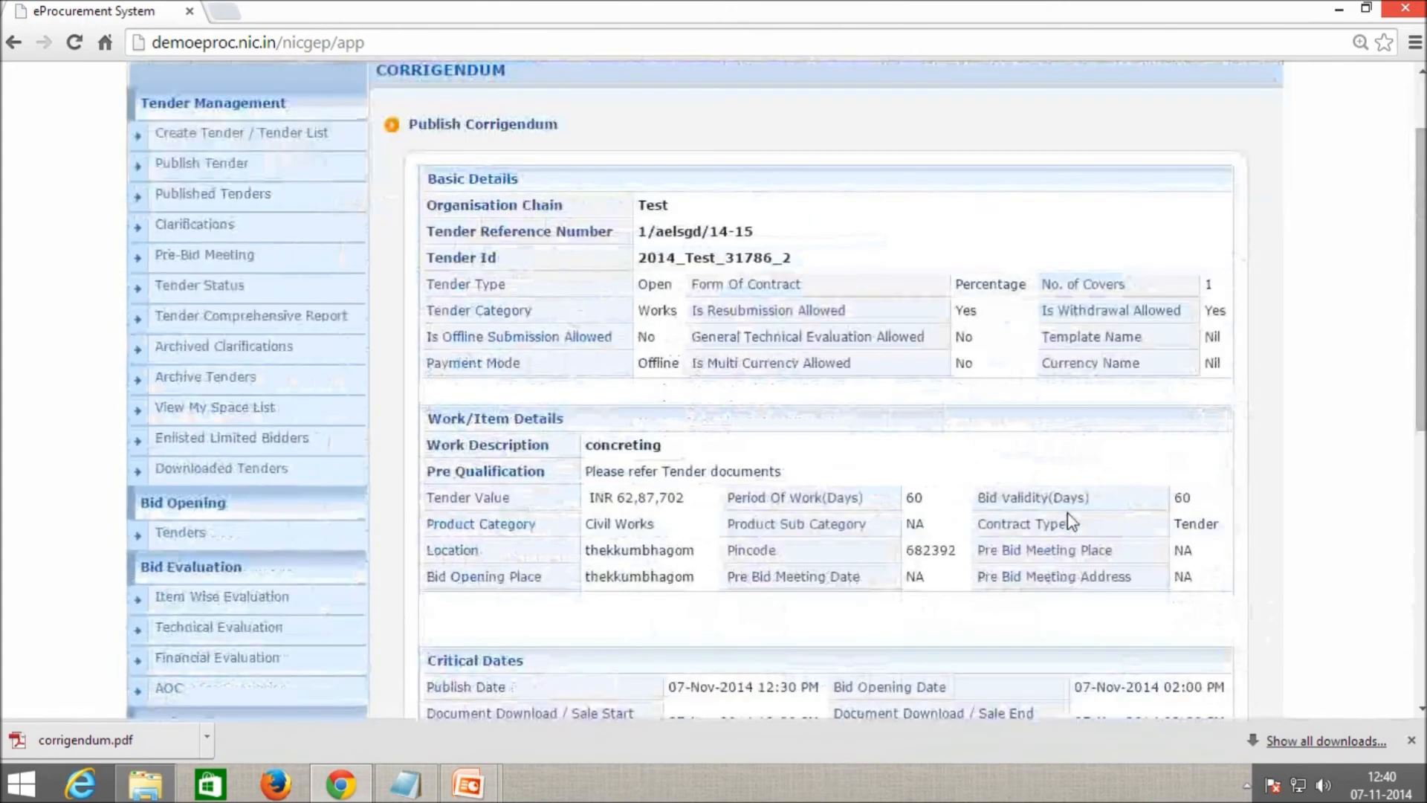
scroll(1070, 520, "down", 8)
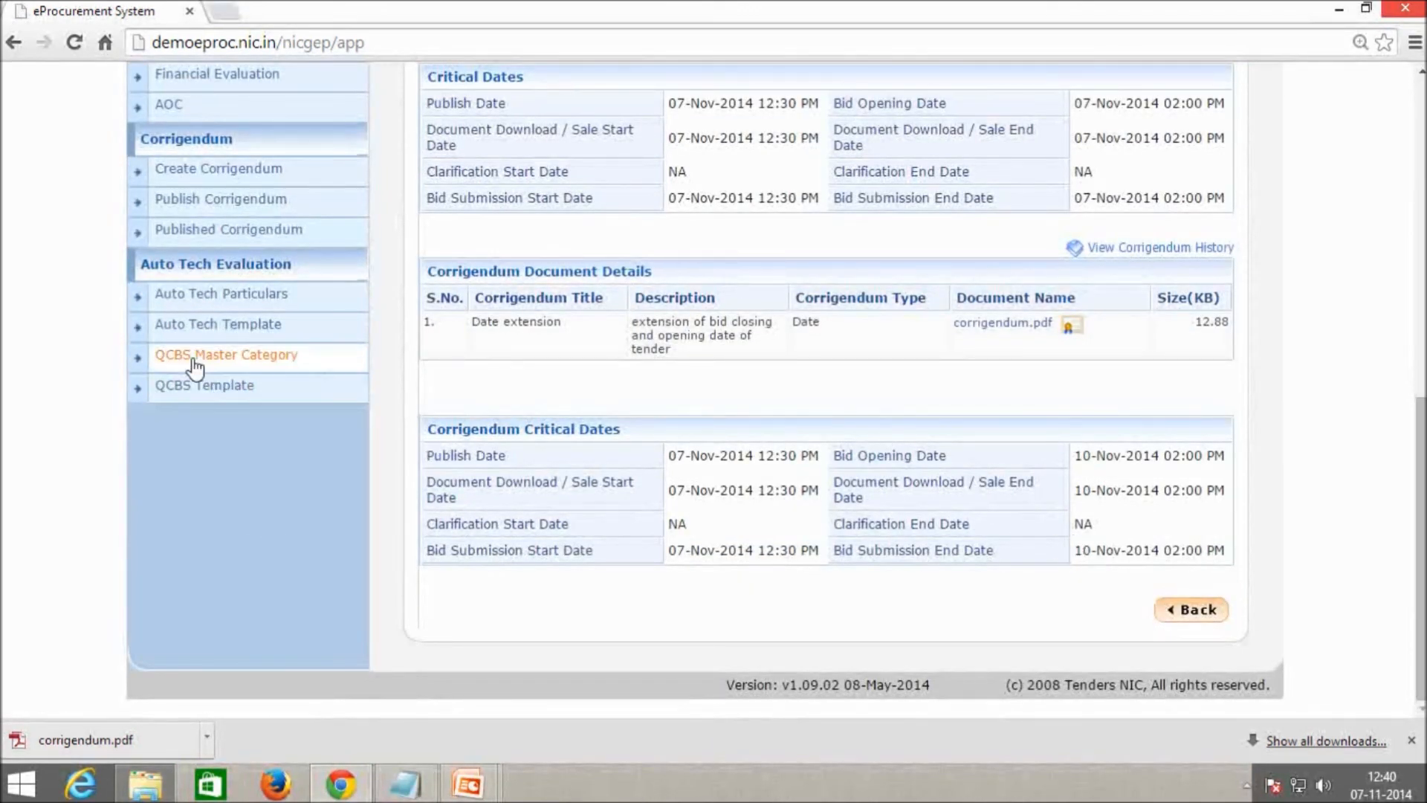
scroll(193, 364, "up", 1)
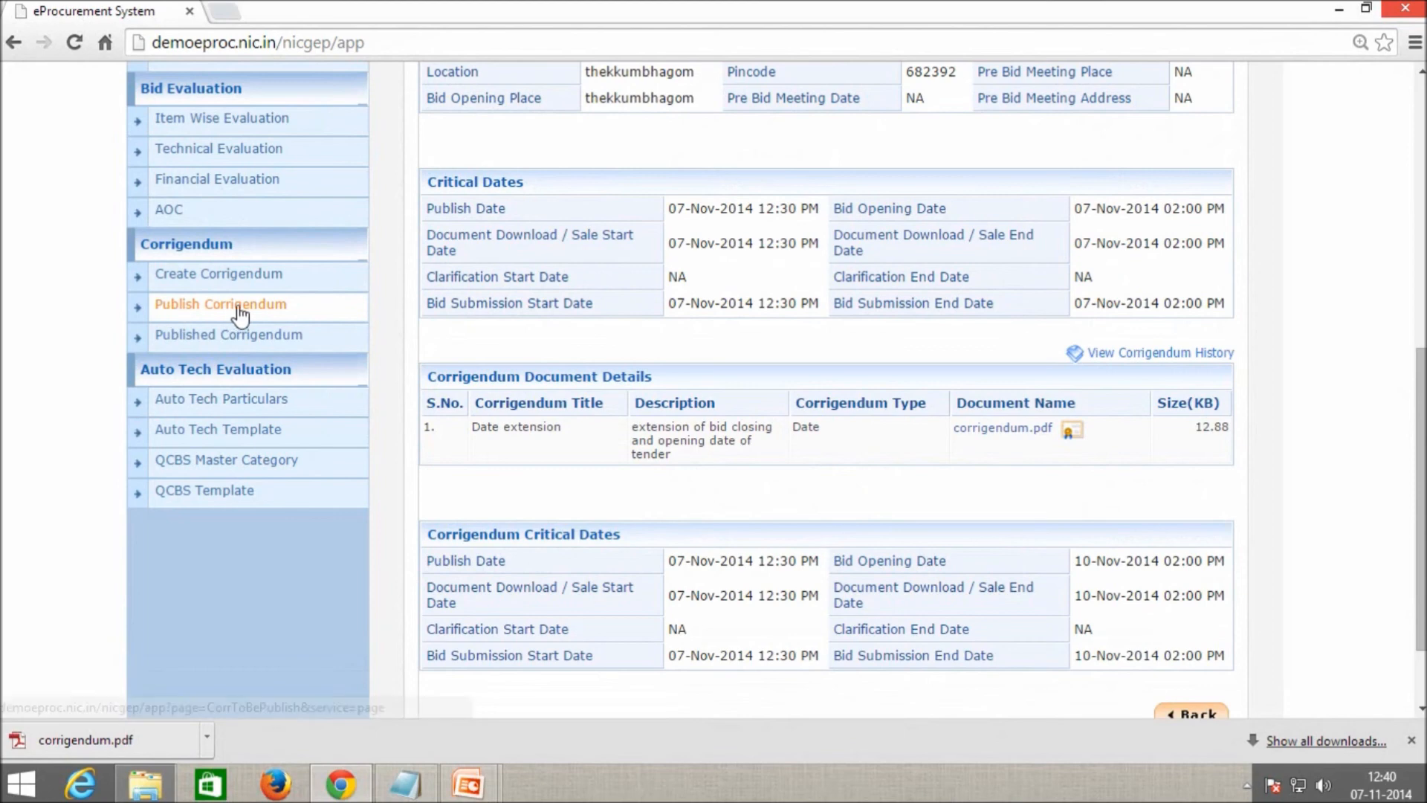
scroll(557, 335, "up", 7)
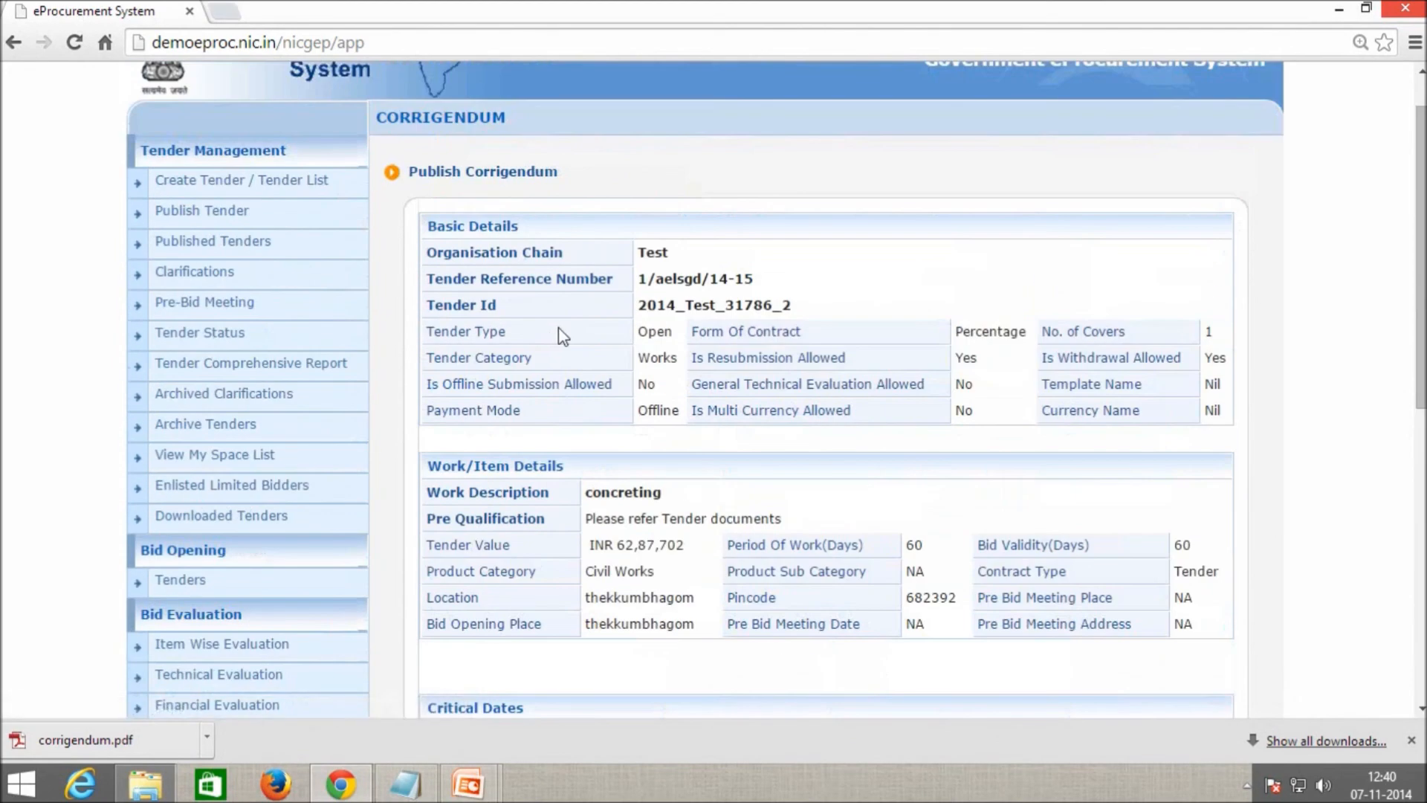
scroll(561, 336, "down", 4)
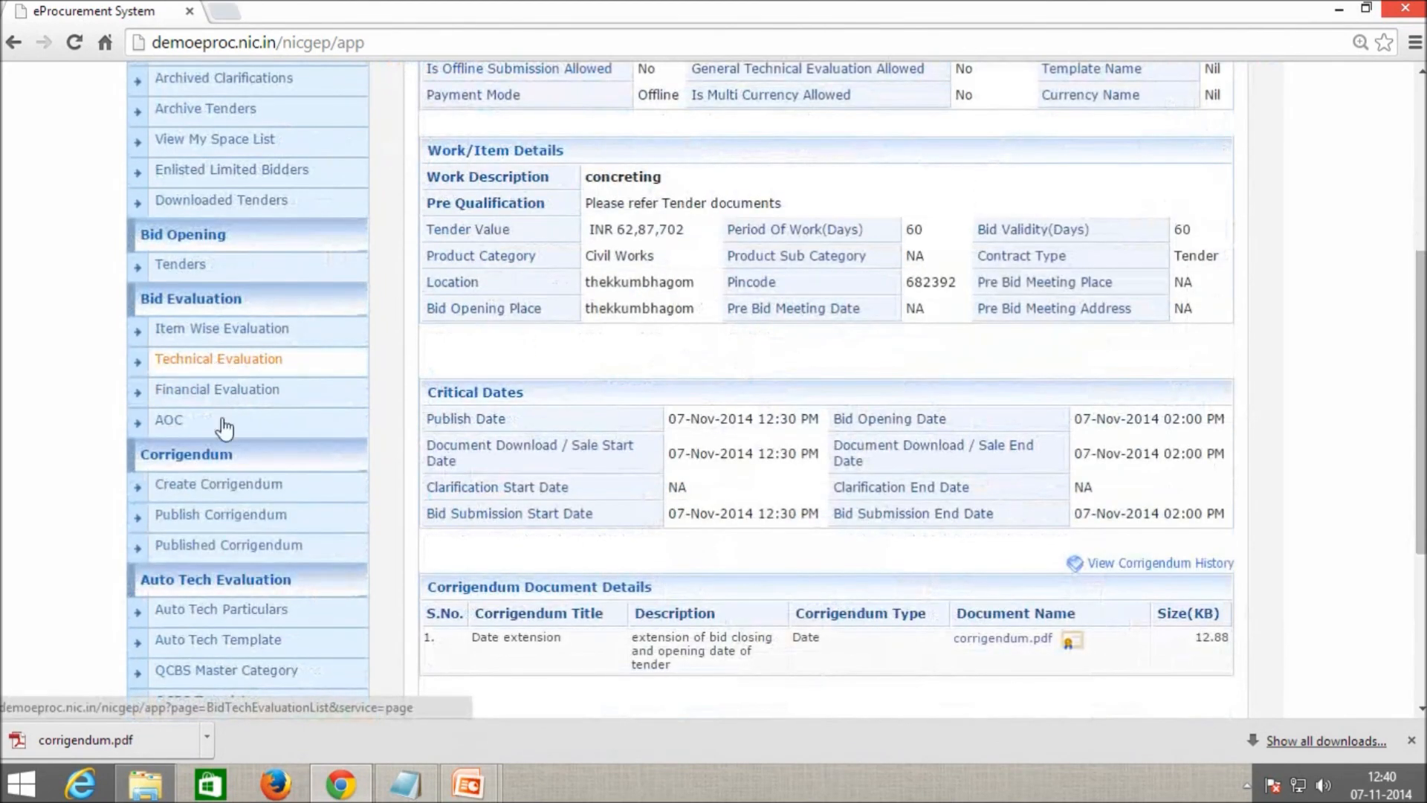
Open the list of corrigenda awaiting publication and locate the Date extension entry for tender 2014_Test_31786_2
left_click(223, 514)
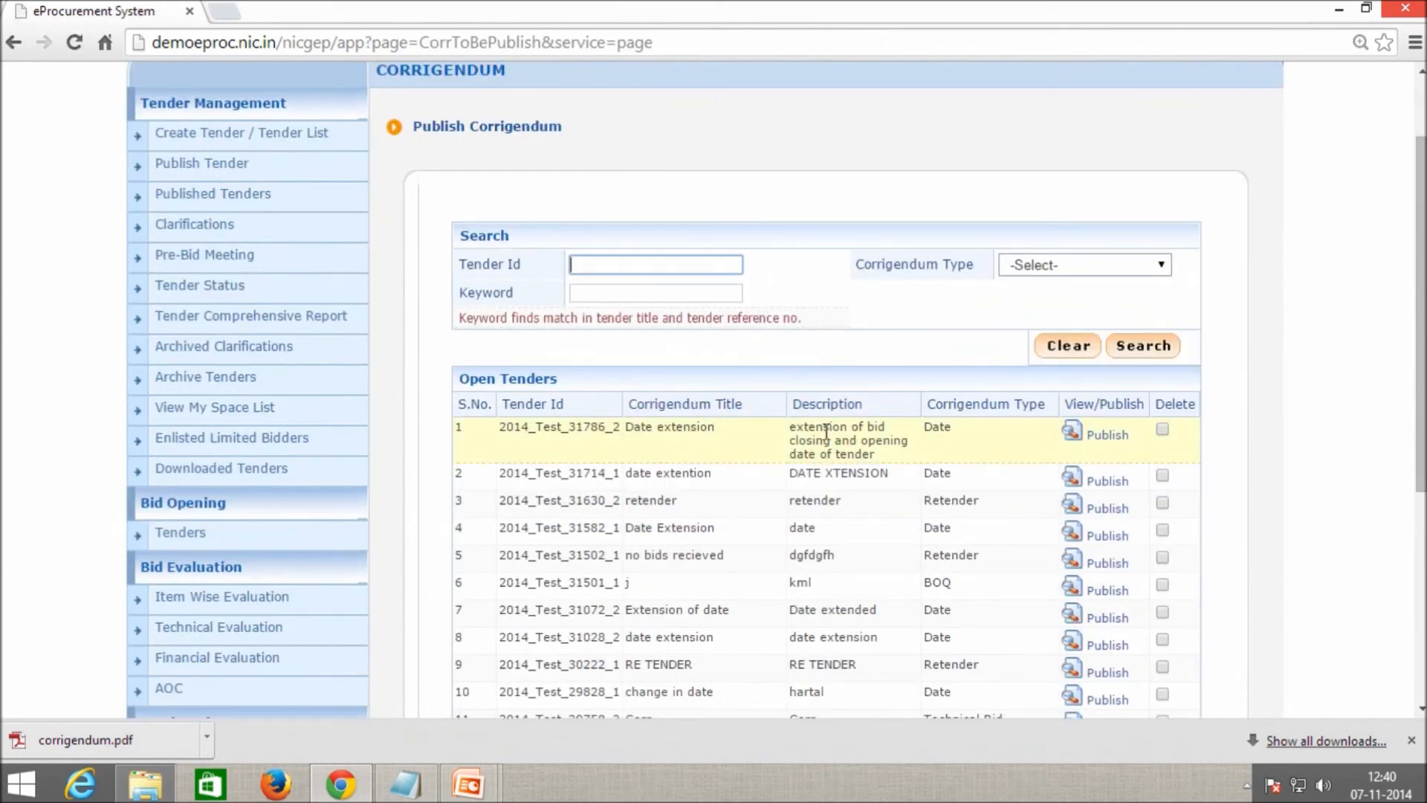
left_click_drag(512, 426, 646, 418)
left_click(797, 359)
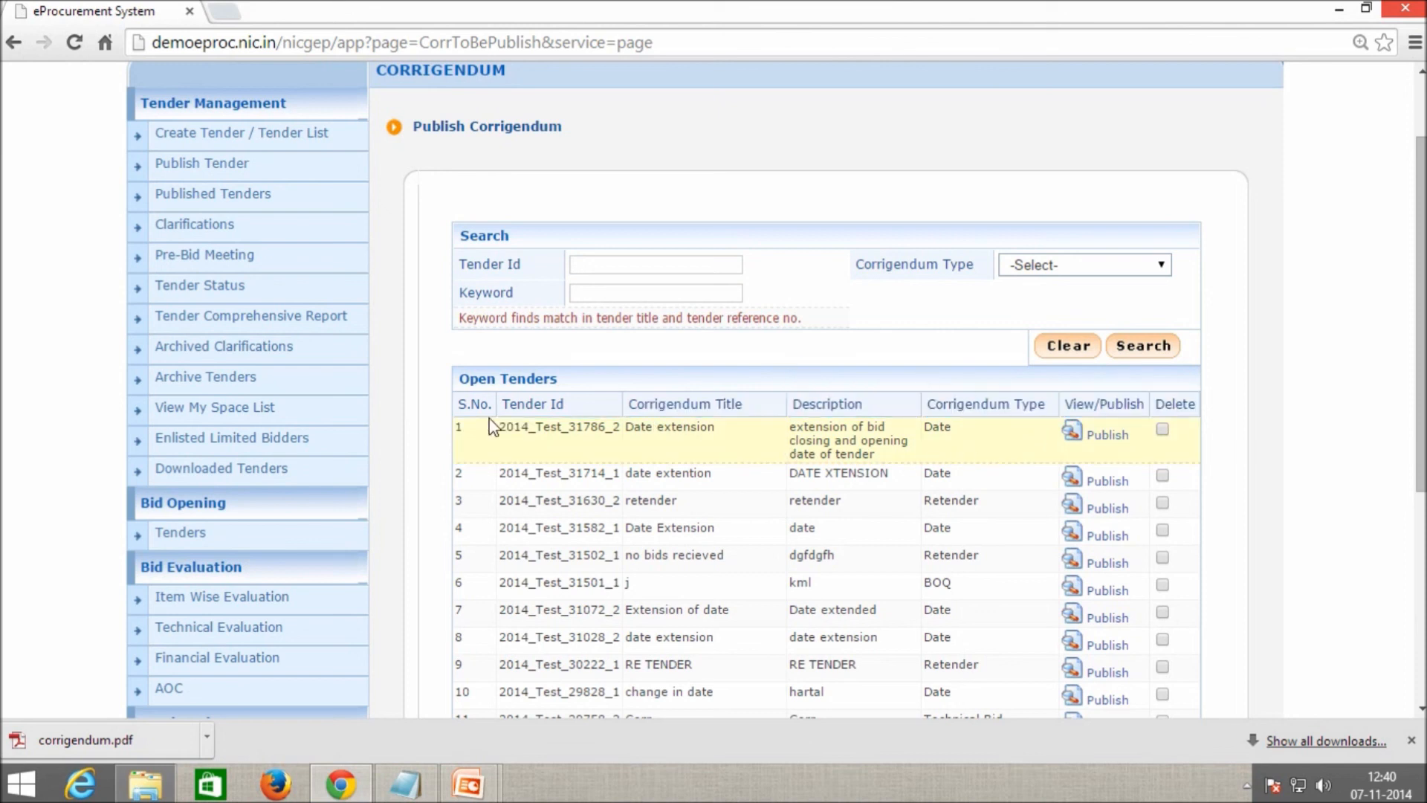
Open the Date extension corrigendum for tender 2014_Test_31786_2, check its details and revised critical dates, and publish it
double_click(556, 423)
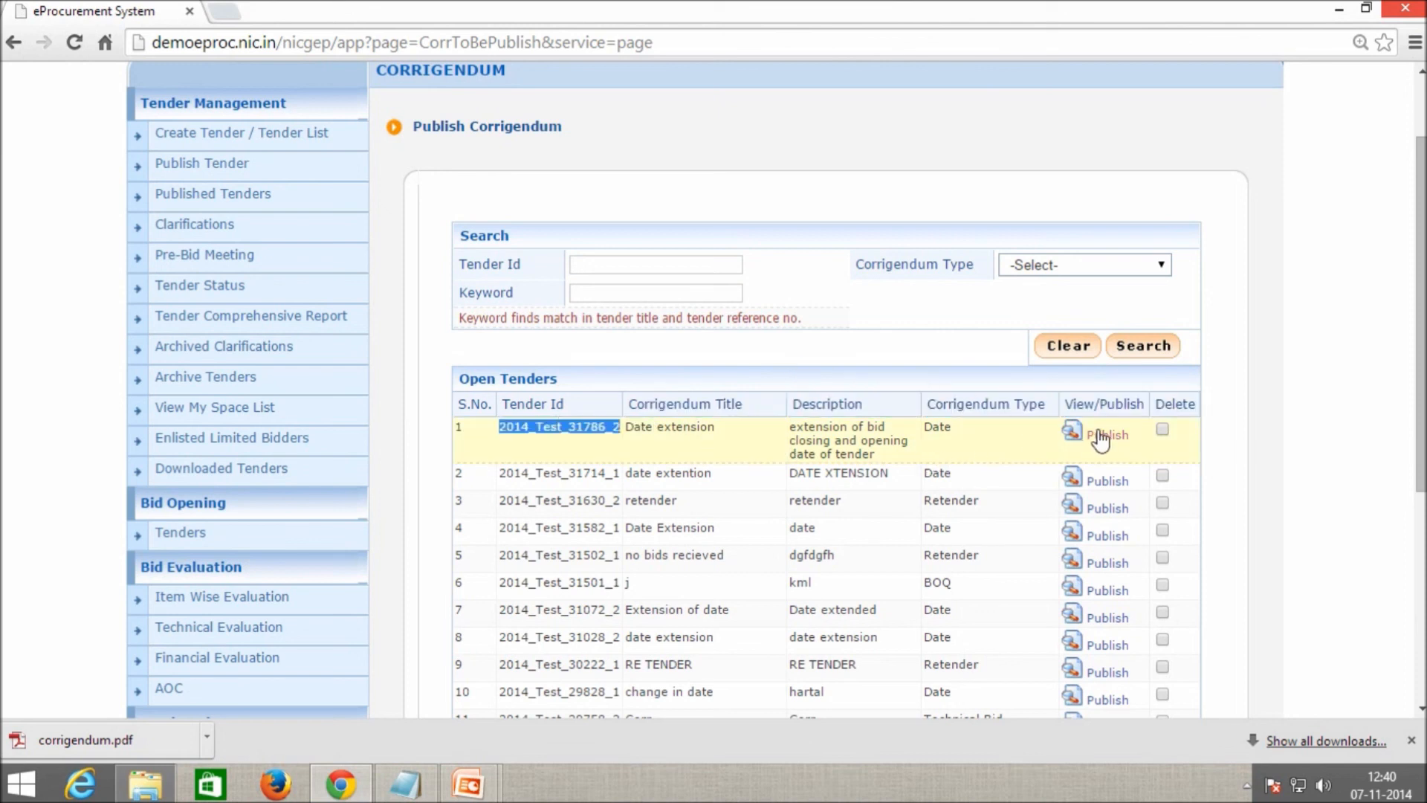
left_click(831, 439)
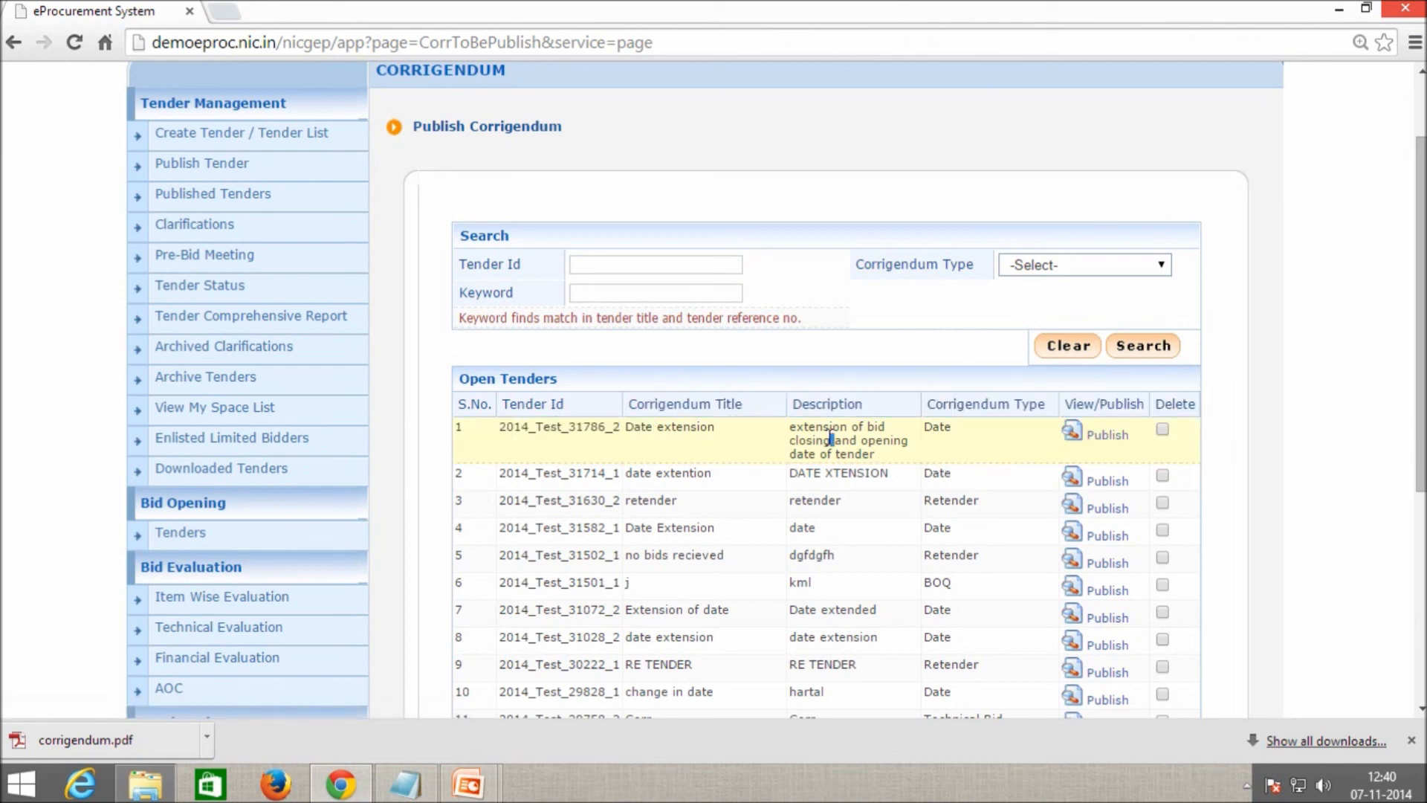
left_click(1100, 446)
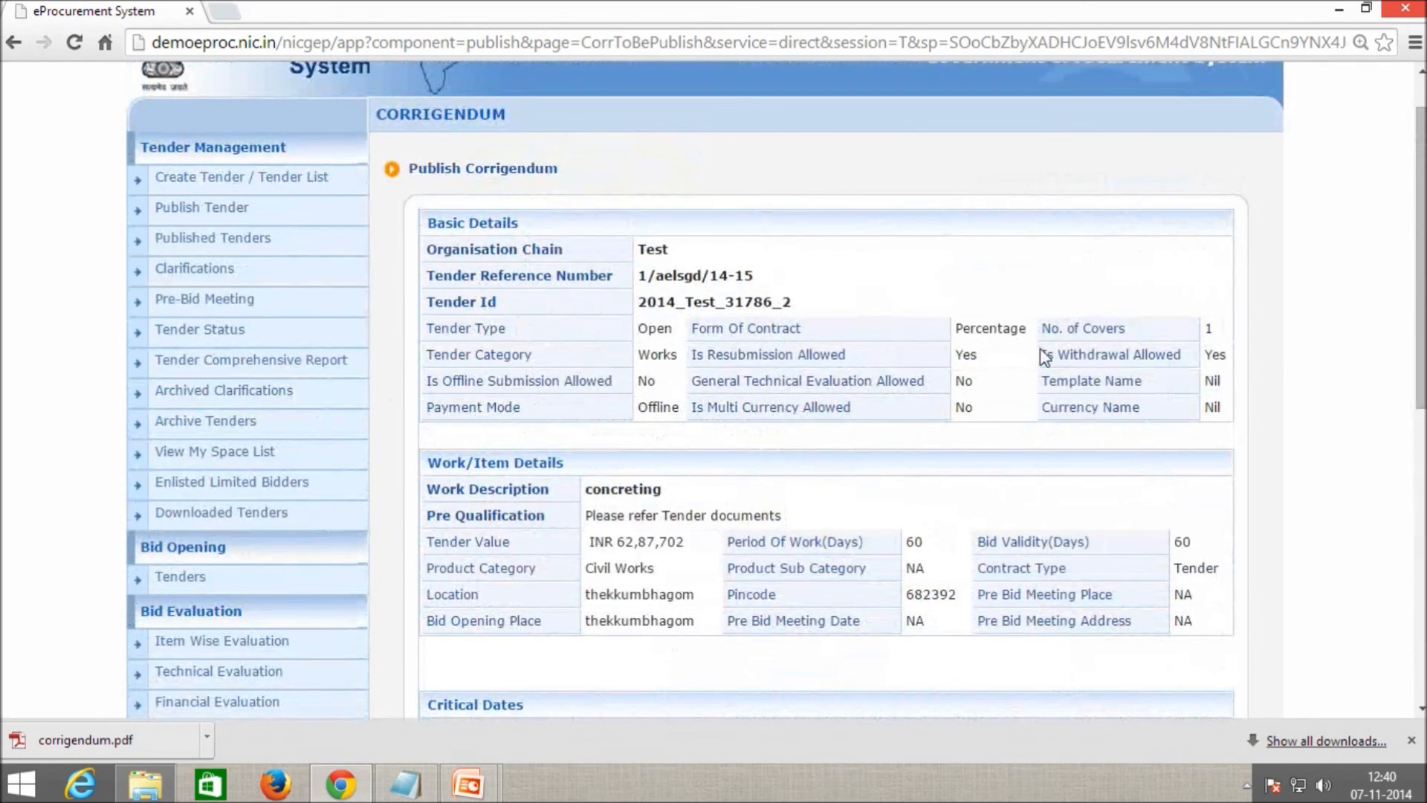
scroll(861, 497, "down", 2)
scroll(861, 497, "down", 4)
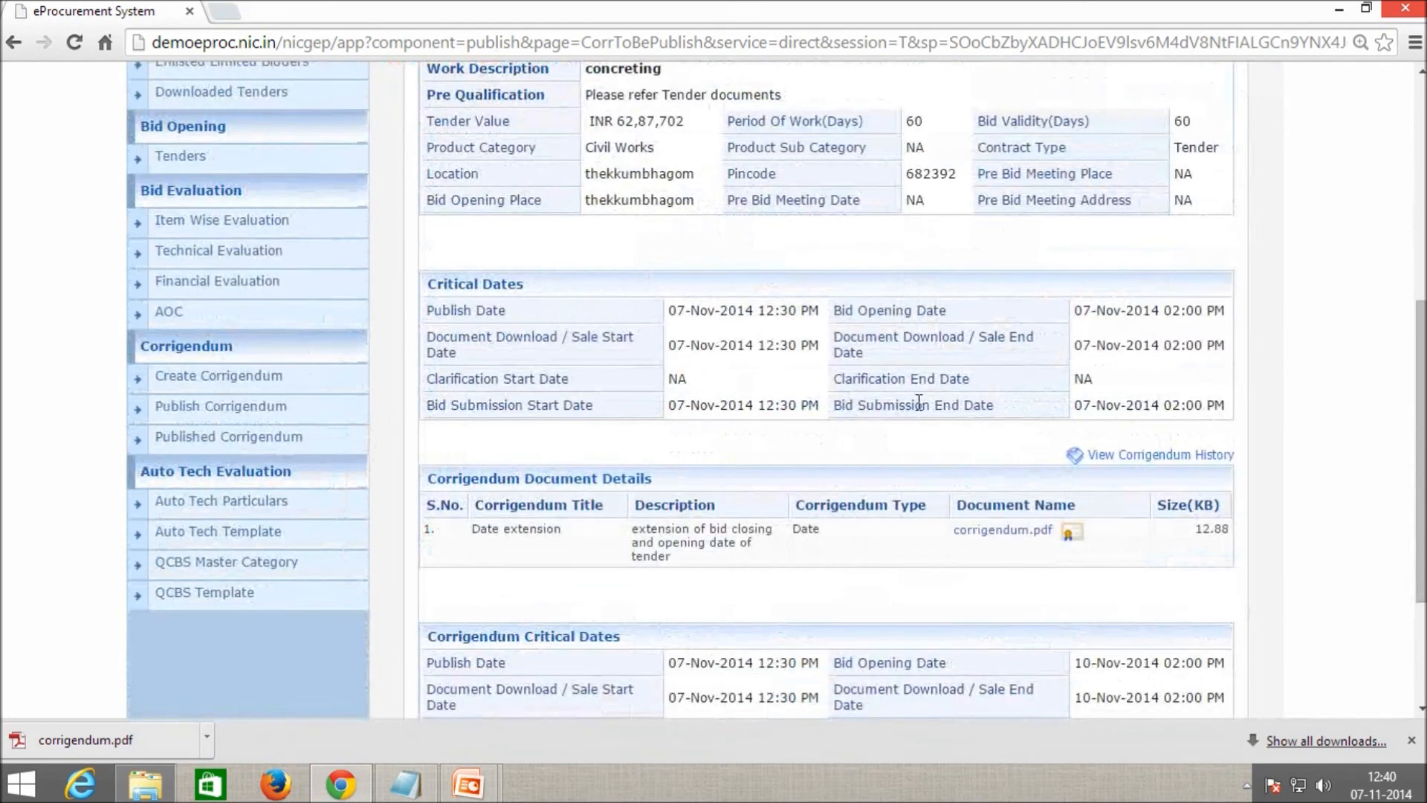
scroll(1140, 446, "down", 3)
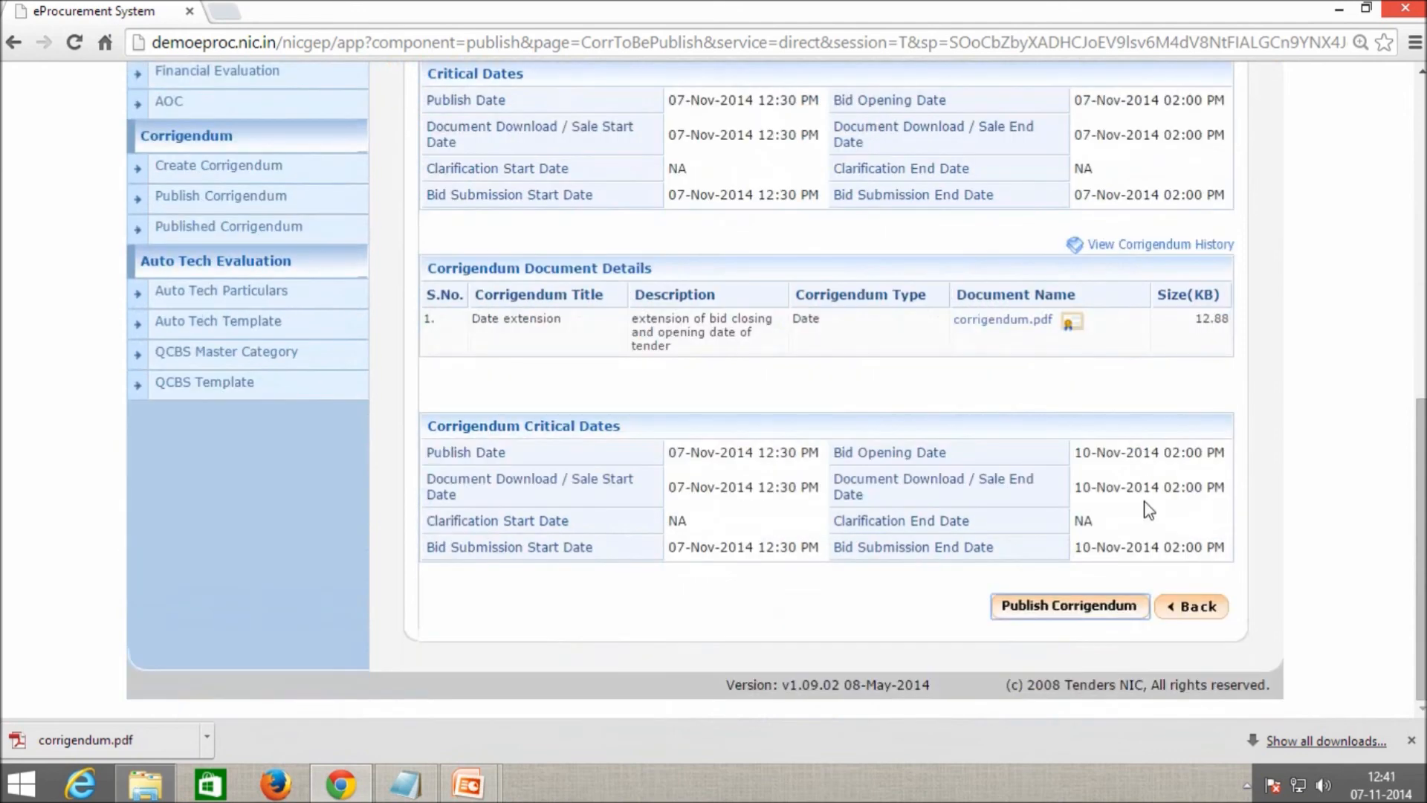
left_click(1098, 612)
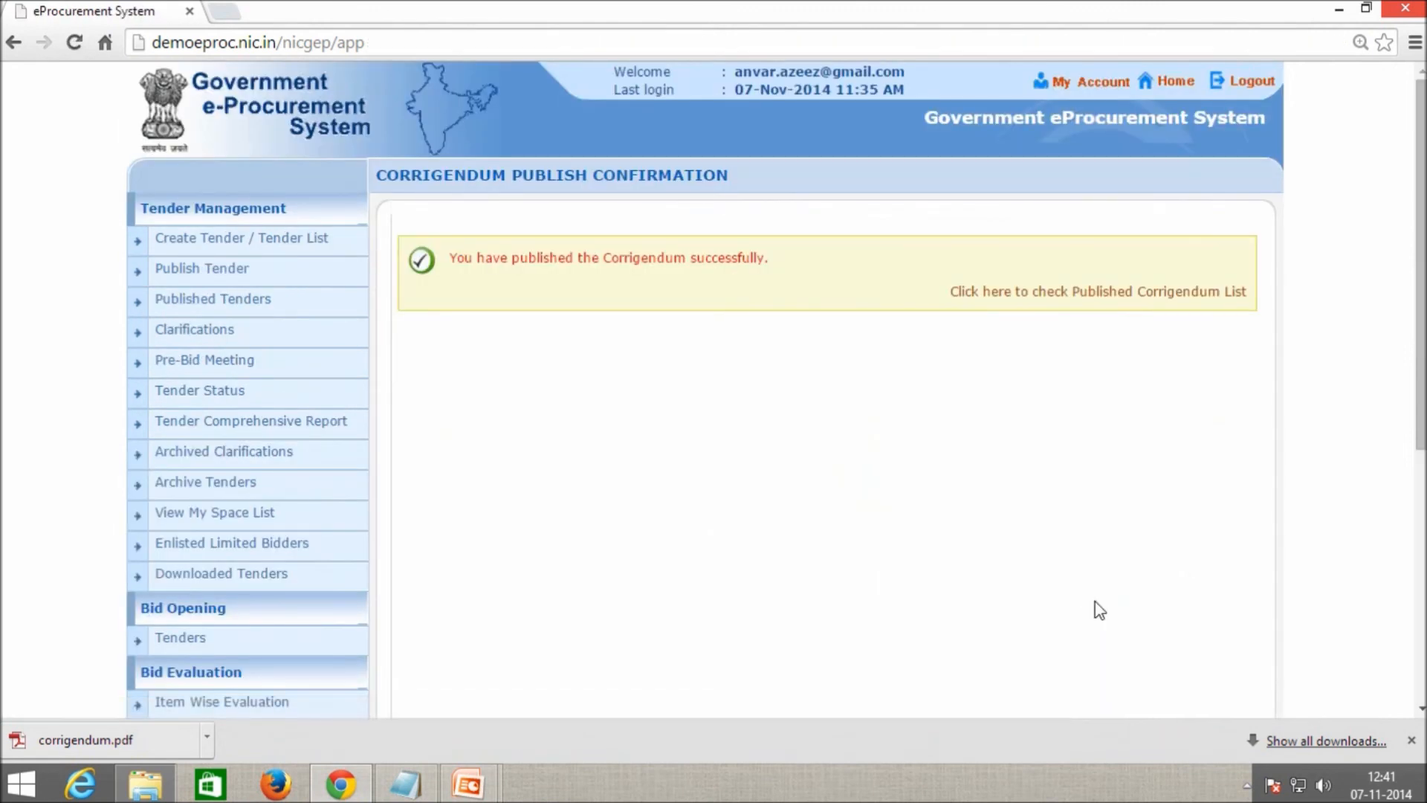
left_click_drag(465, 258, 752, 261)
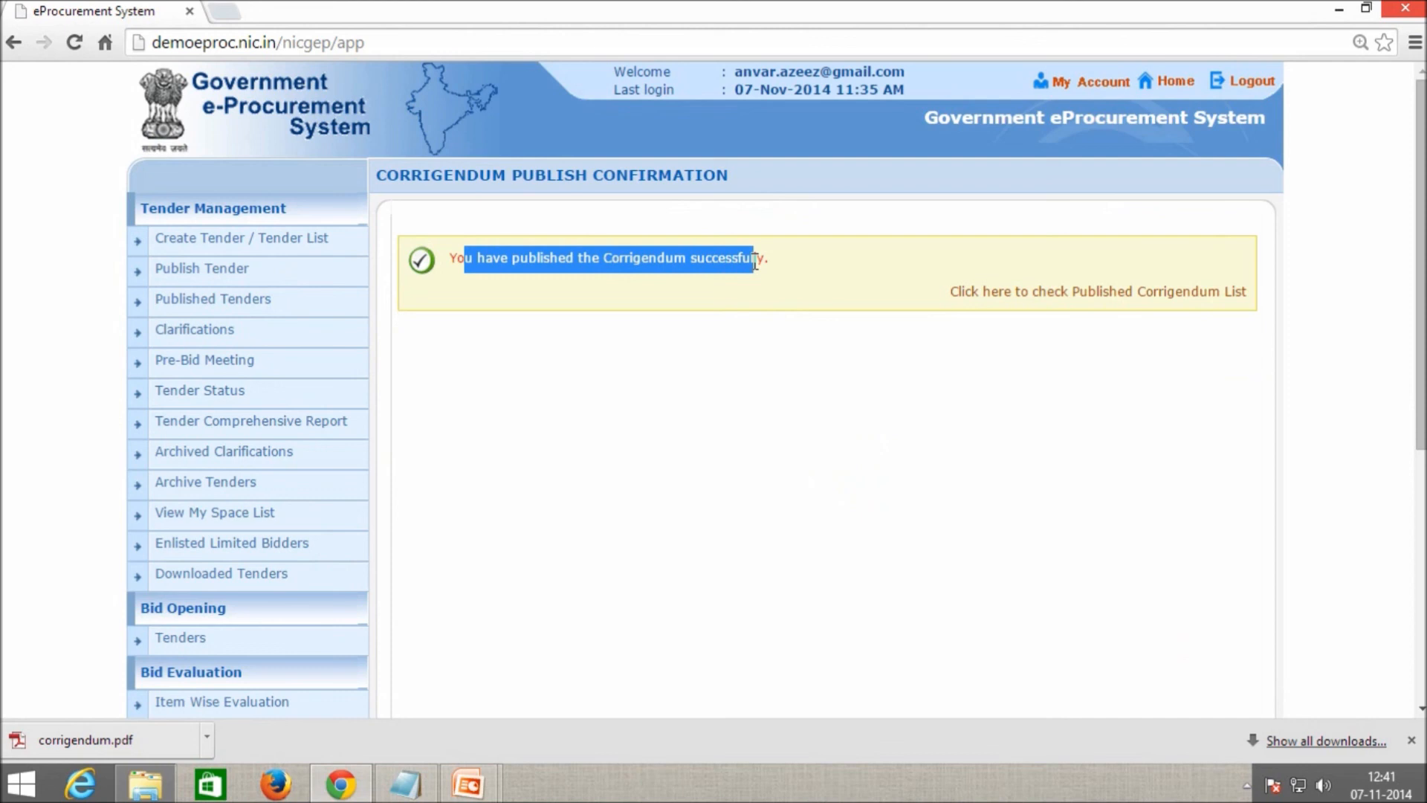
scroll(754, 261, "down", 5)
scroll(755, 262, "up", 5)
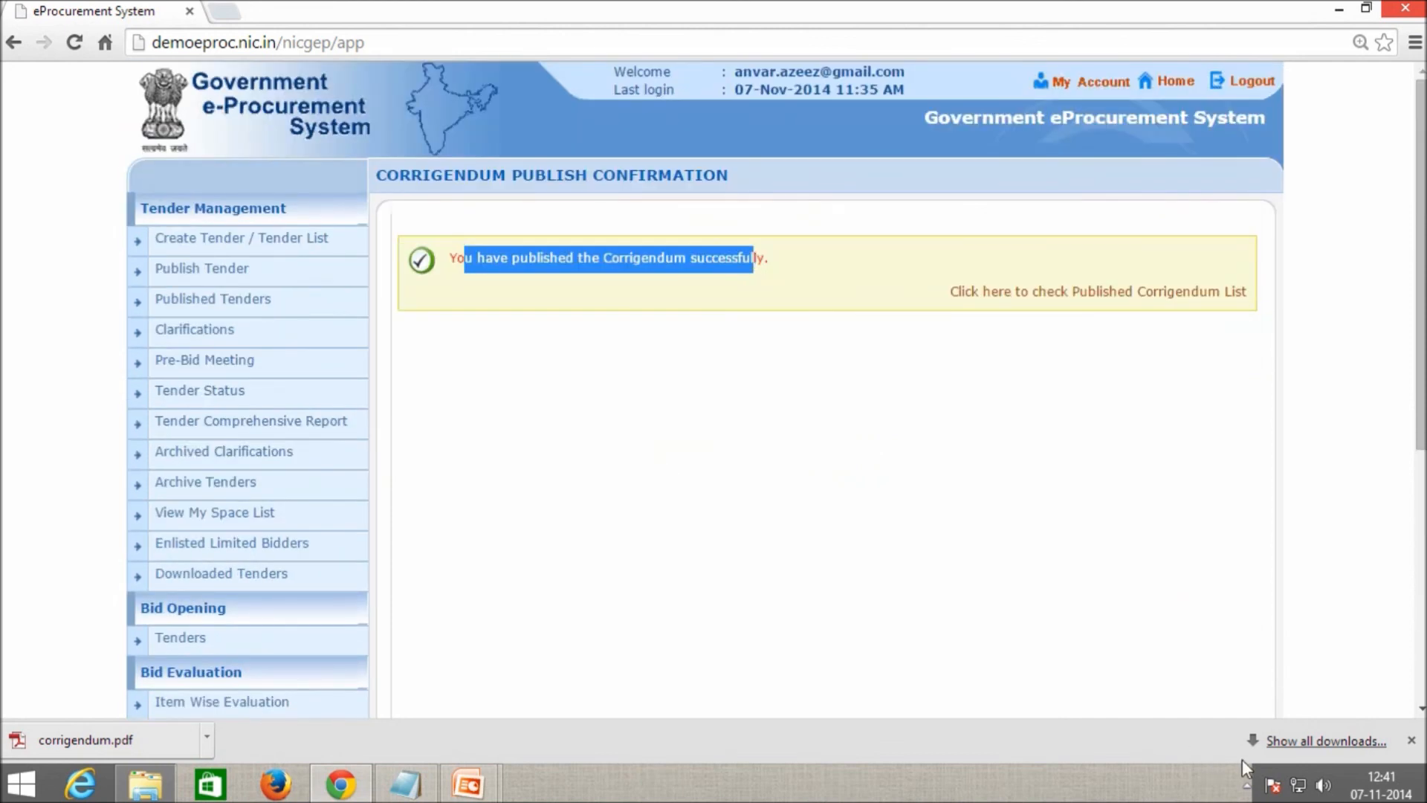